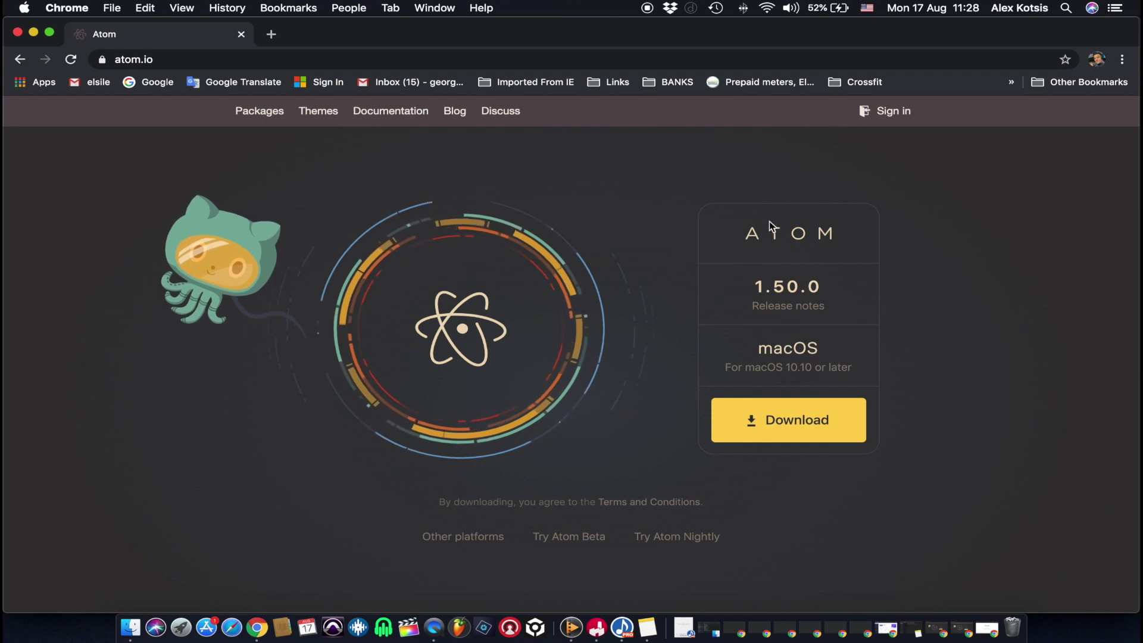
# Minimise the browser and go from Macintosh HD to the Library/Application Support/Blackmagic Design/Switchers folder in Finder
pyautogui.click(34, 33)
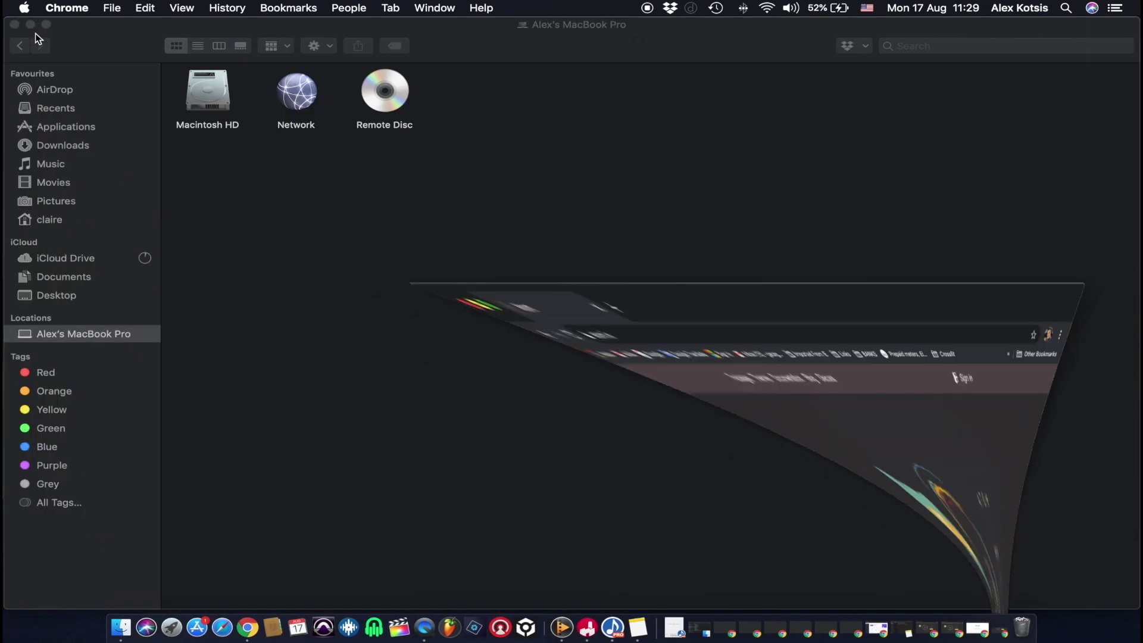
pyautogui.click(165, 34)
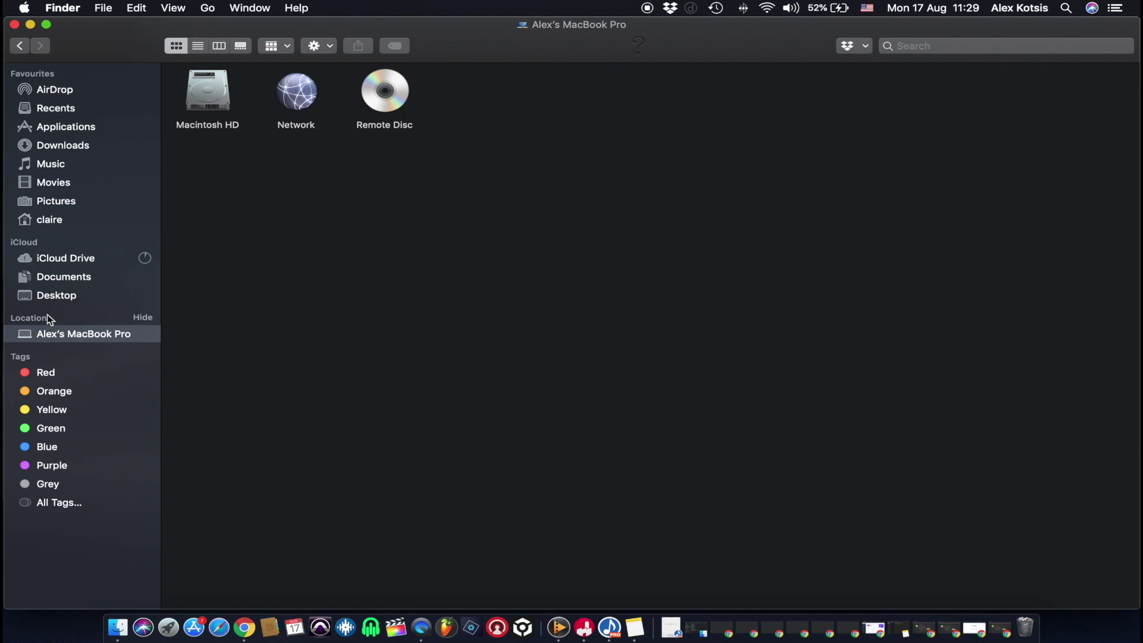
pyautogui.doubleClick(213, 95)
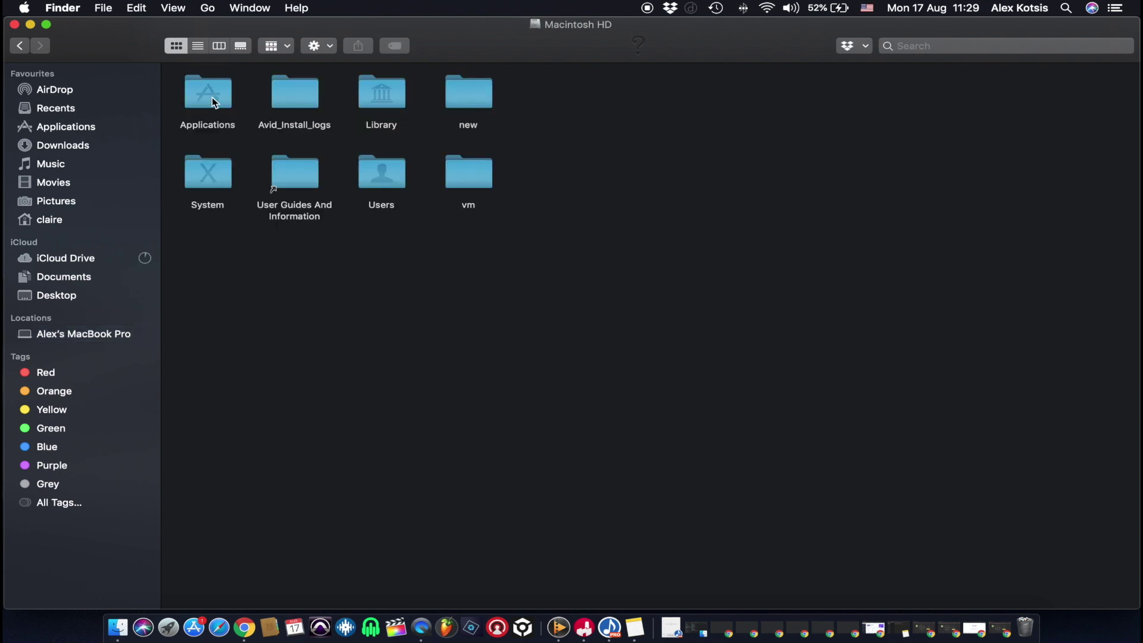
pyautogui.doubleClick(389, 96)
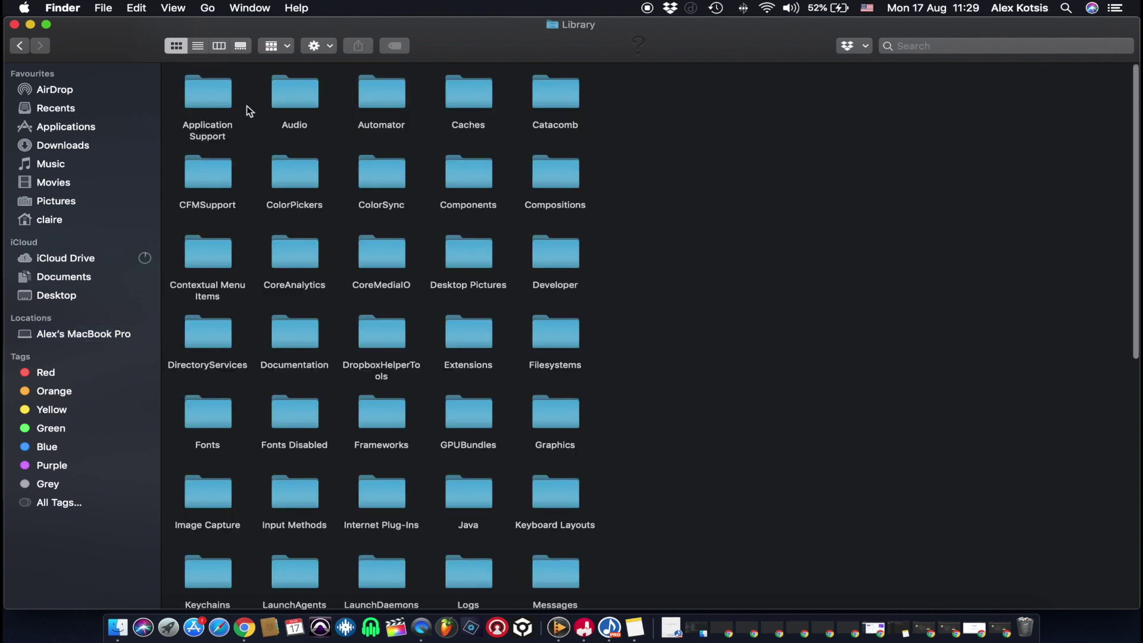
pyautogui.doubleClick(192, 97)
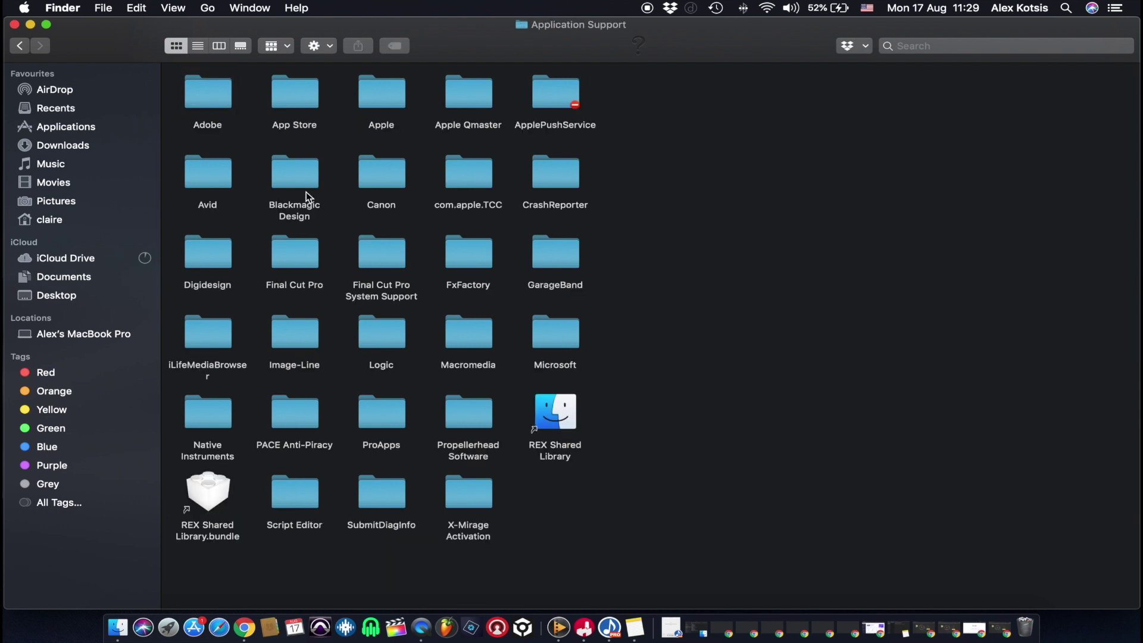
pyautogui.doubleClick(302, 179)
pyautogui.click(297, 90)
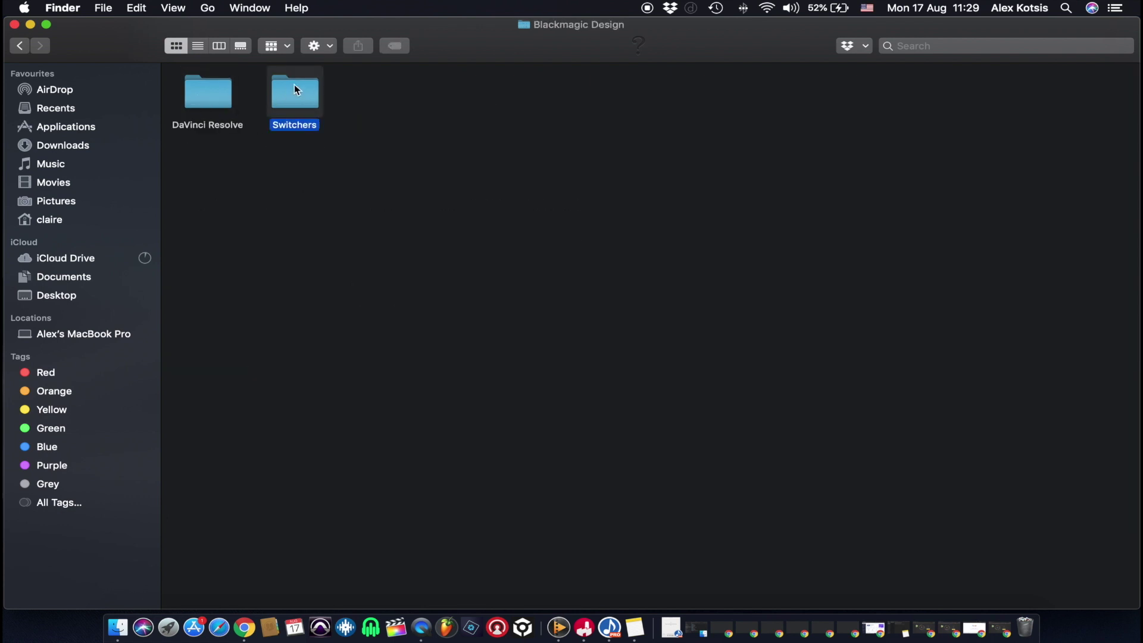
pyautogui.doubleClick(295, 90)
pyautogui.click(562, 102)
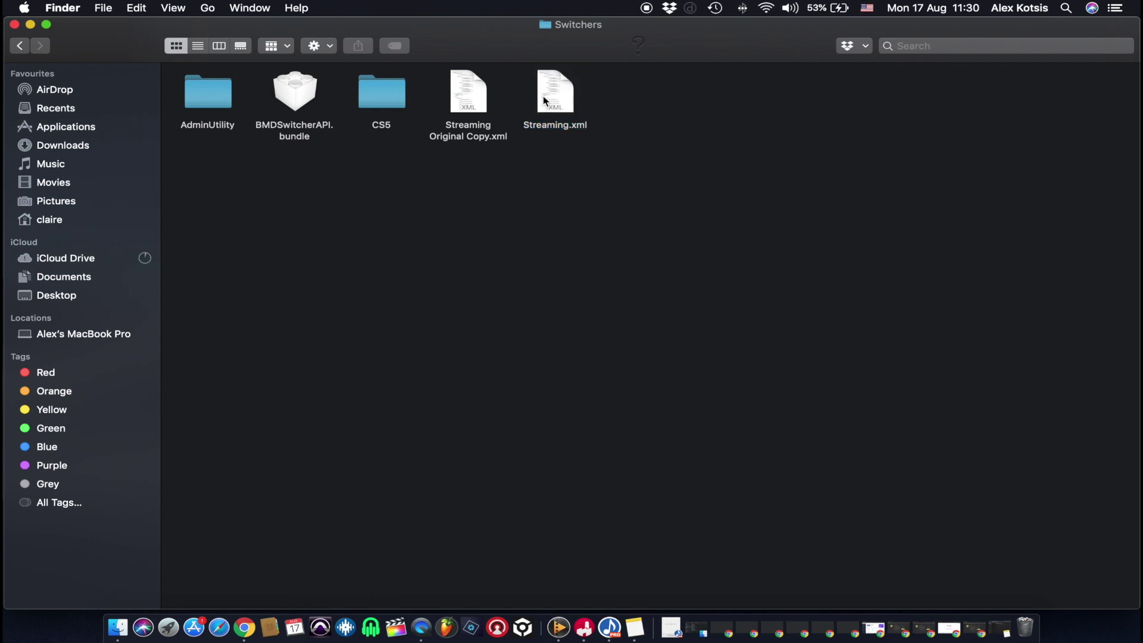
# Review the Switchers folder path in the Blackmagic stream page note in Notes and return to Finder
pyautogui.click(638, 630)
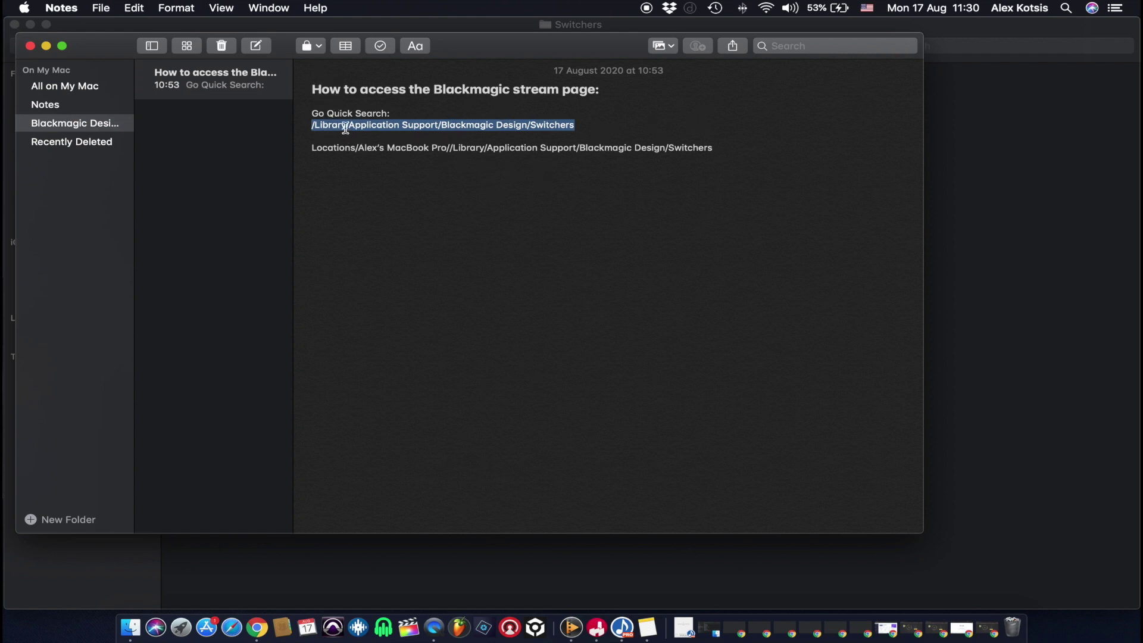
pyautogui.click(46, 46)
pyautogui.click(117, 629)
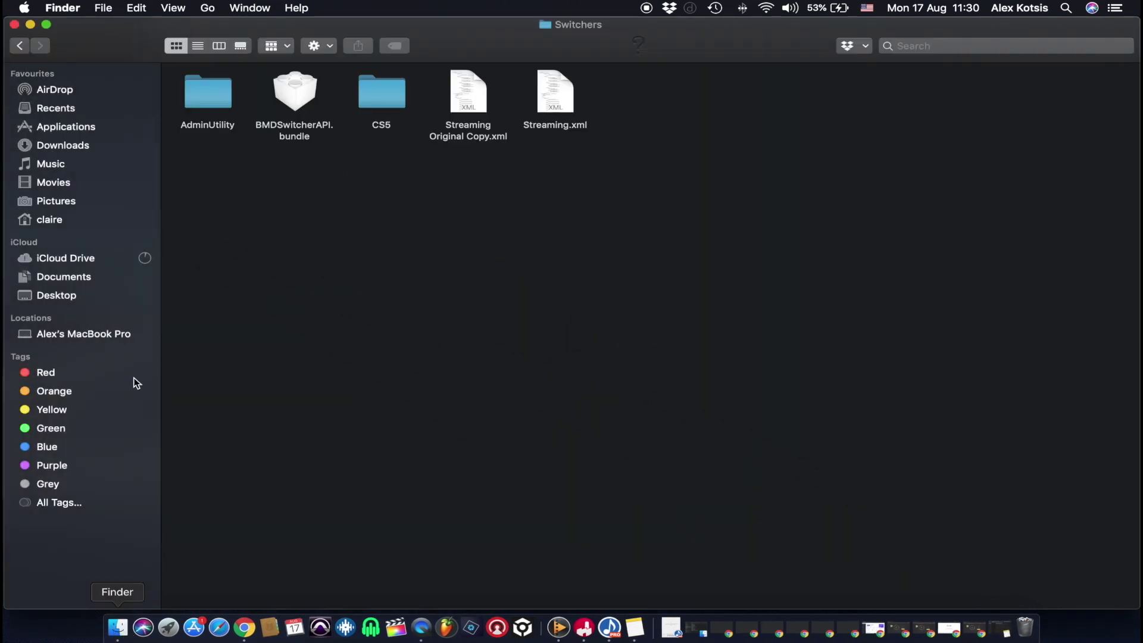
# Bring up the Go to Folder prompt with the path /Library/Application Support/BlackmagicDesign/Switchers and close it
pyautogui.click(208, 8)
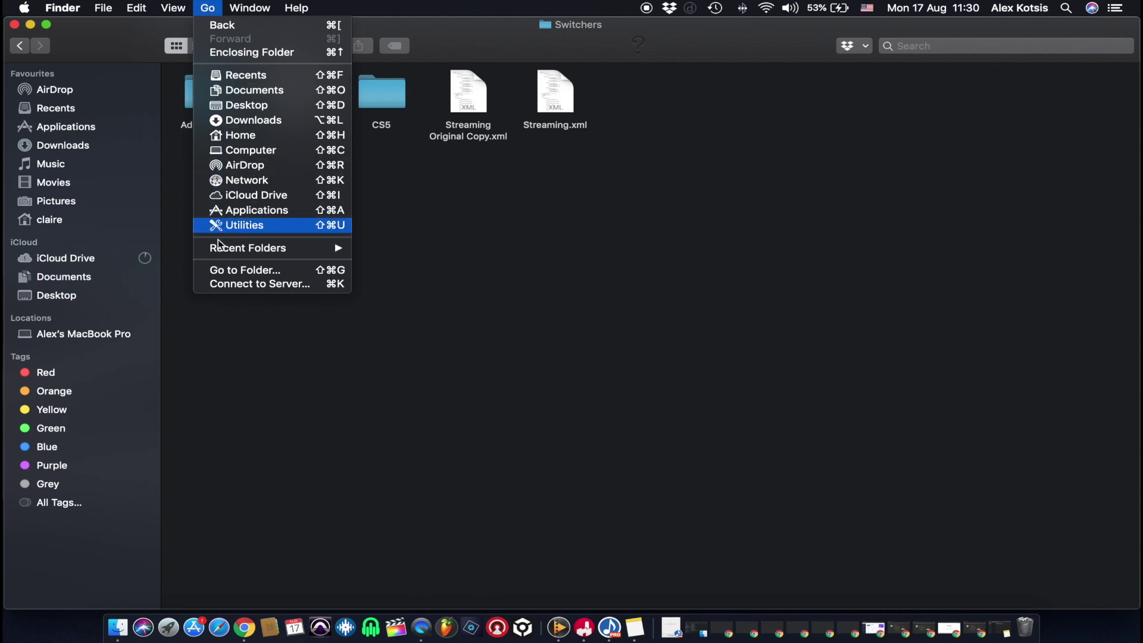
pyautogui.click(262, 271)
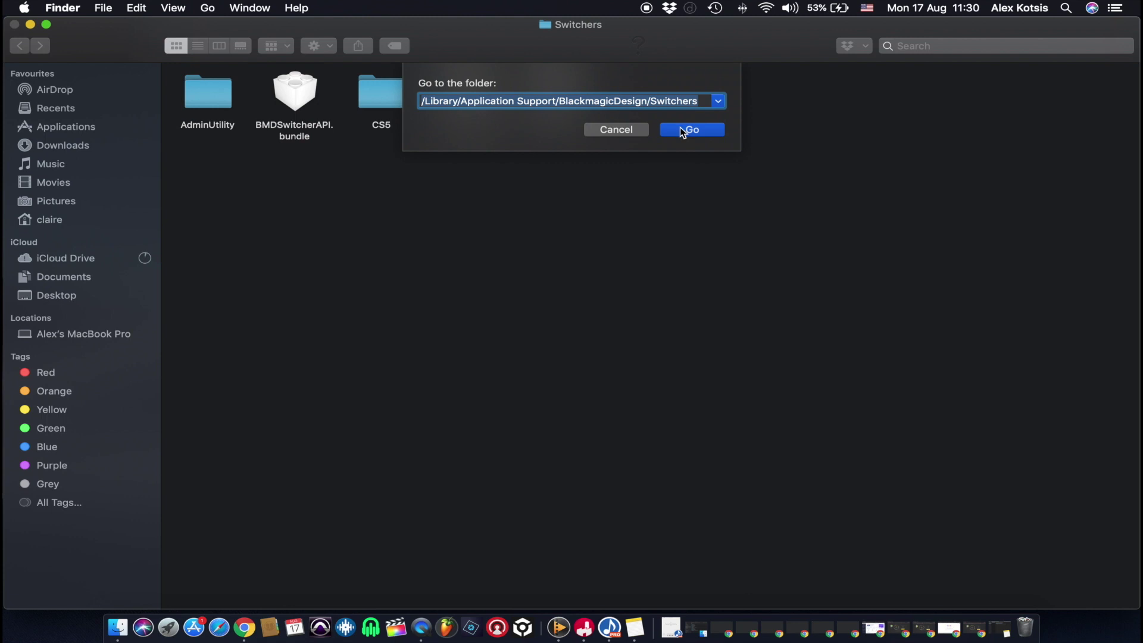
pyautogui.press('Return')
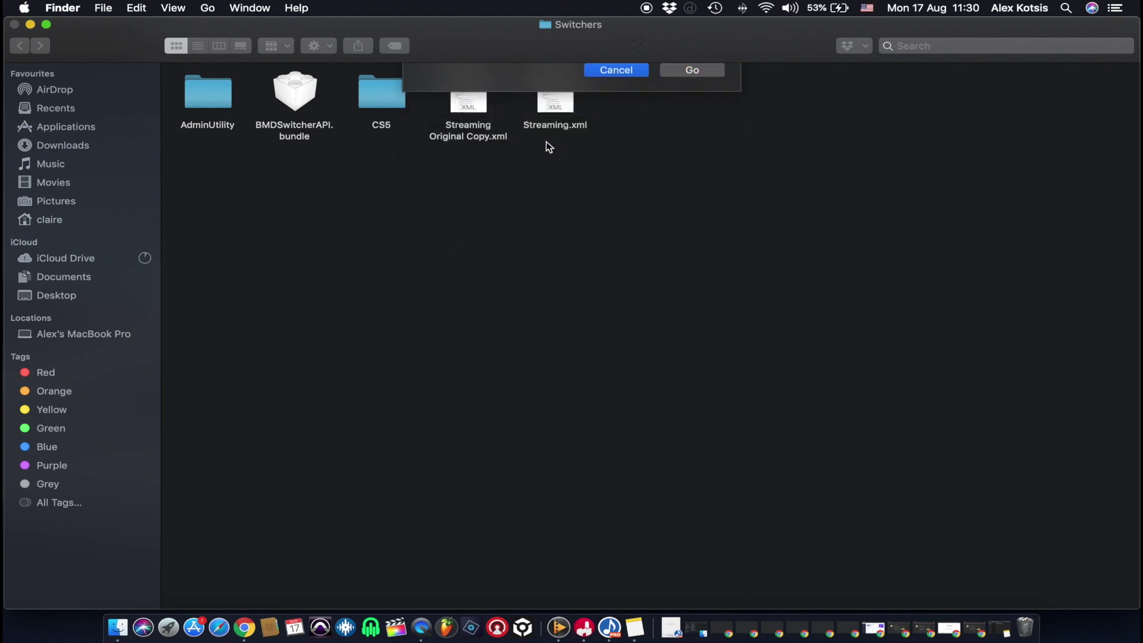
pyautogui.click(555, 92)
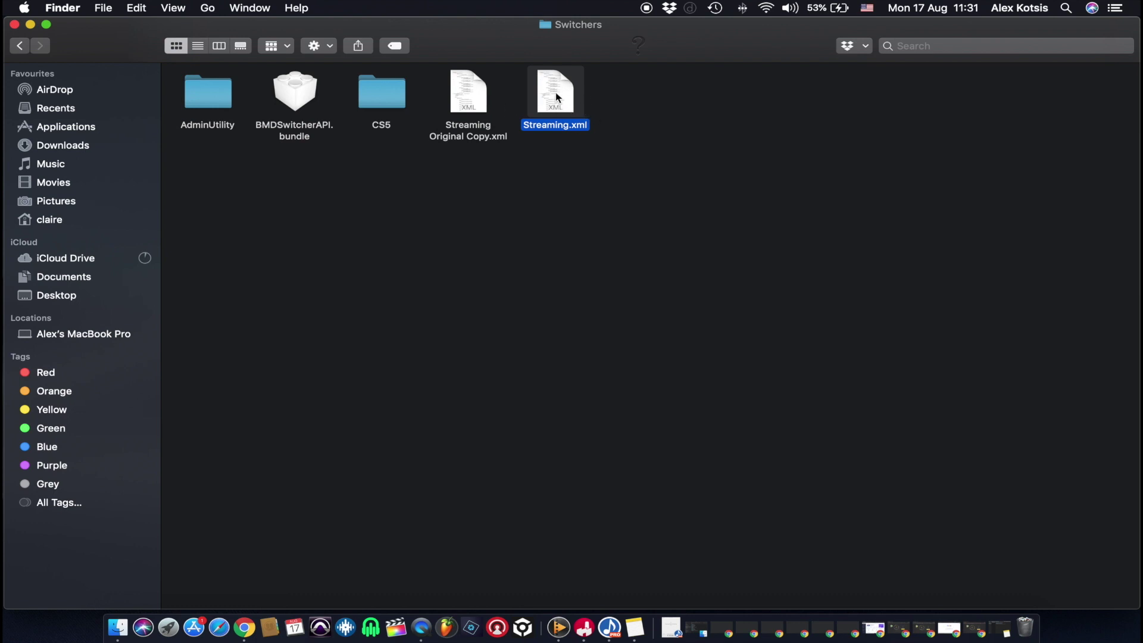
pyautogui.click(458, 92)
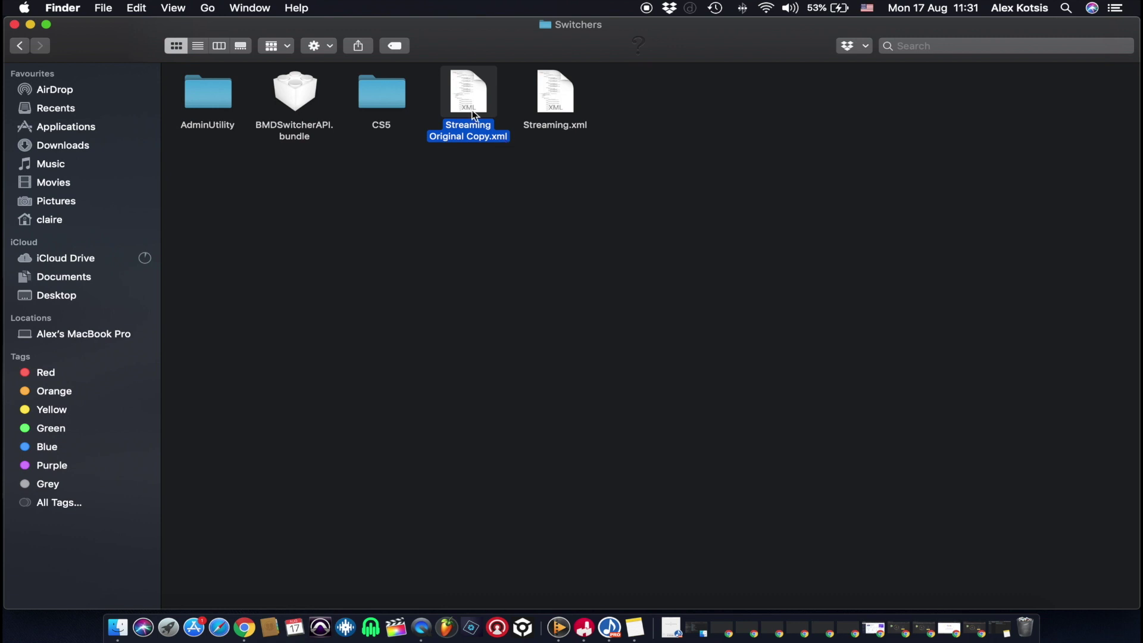
pyautogui.click(550, 98)
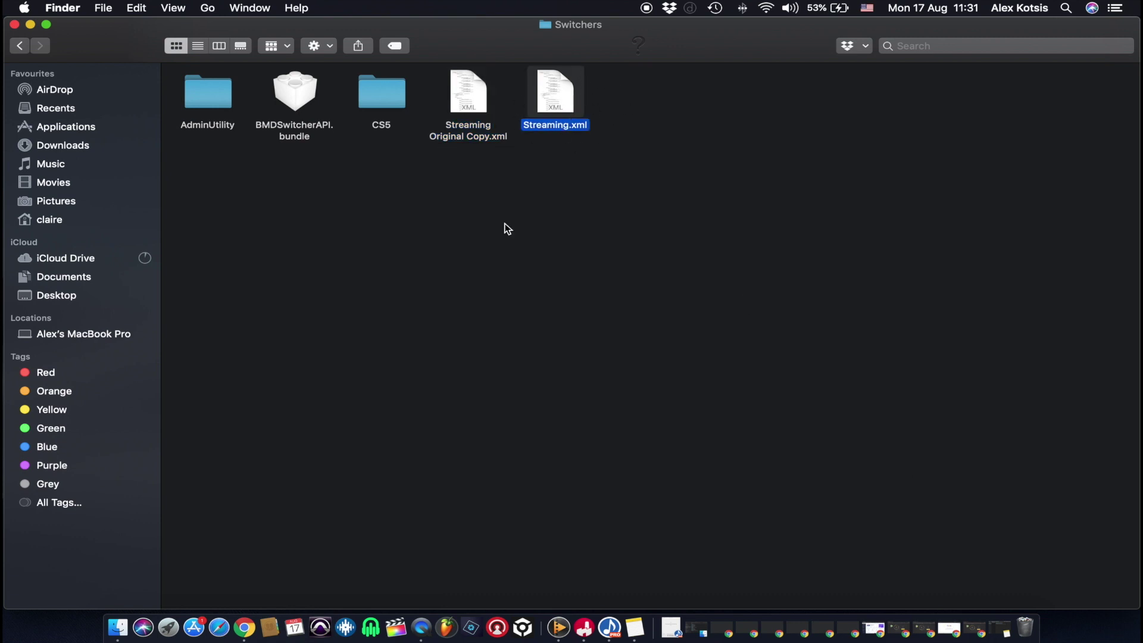
pyautogui.click(463, 130)
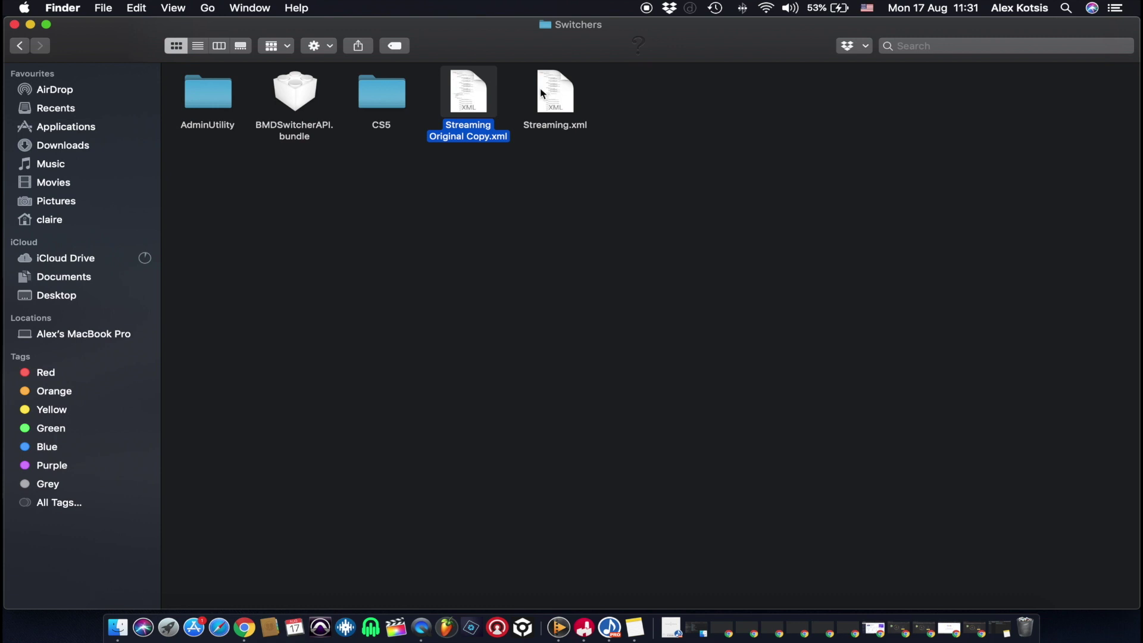
# Open Streaming.xml from the Switchers folder with Atom
pyautogui.click(553, 94)
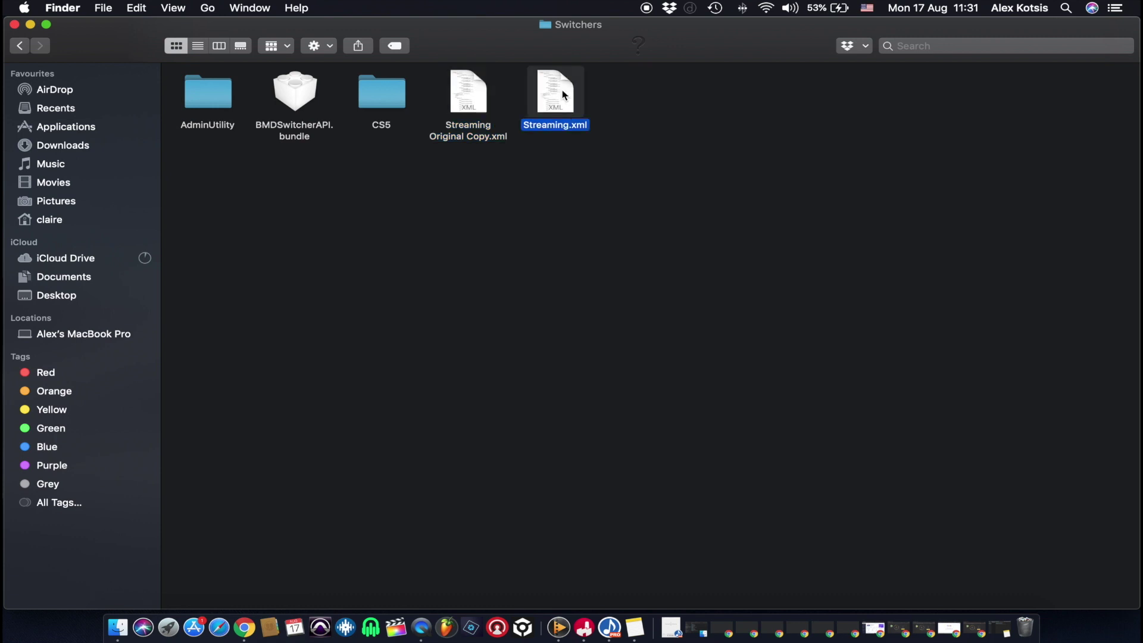
pyautogui.rightClick(563, 94)
pyautogui.moveTo(632, 110)
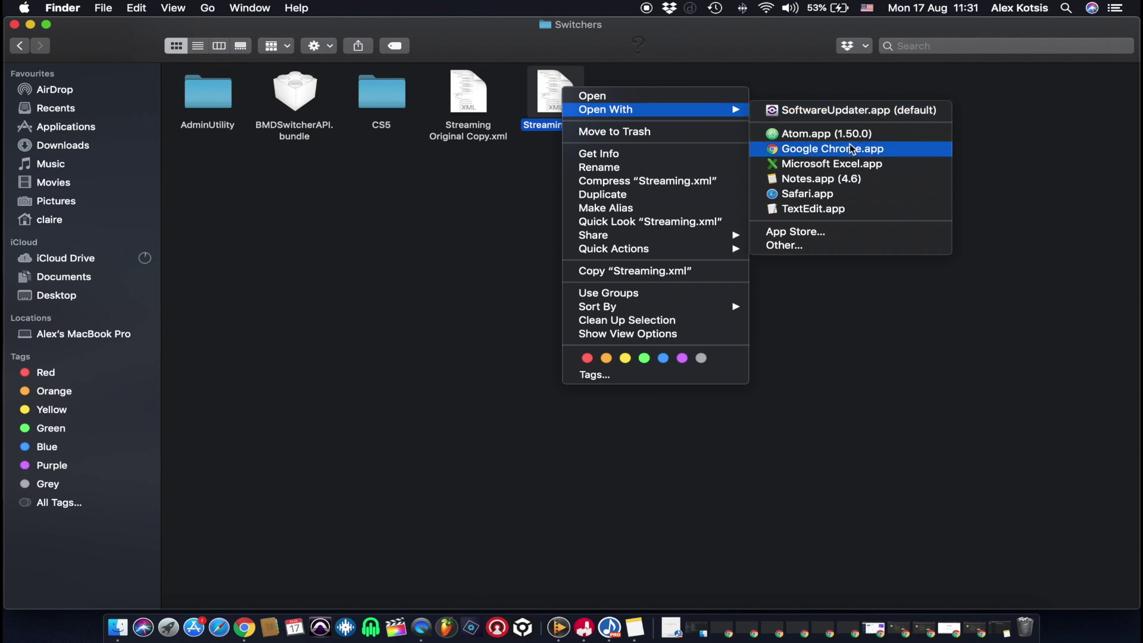
pyautogui.click(827, 134)
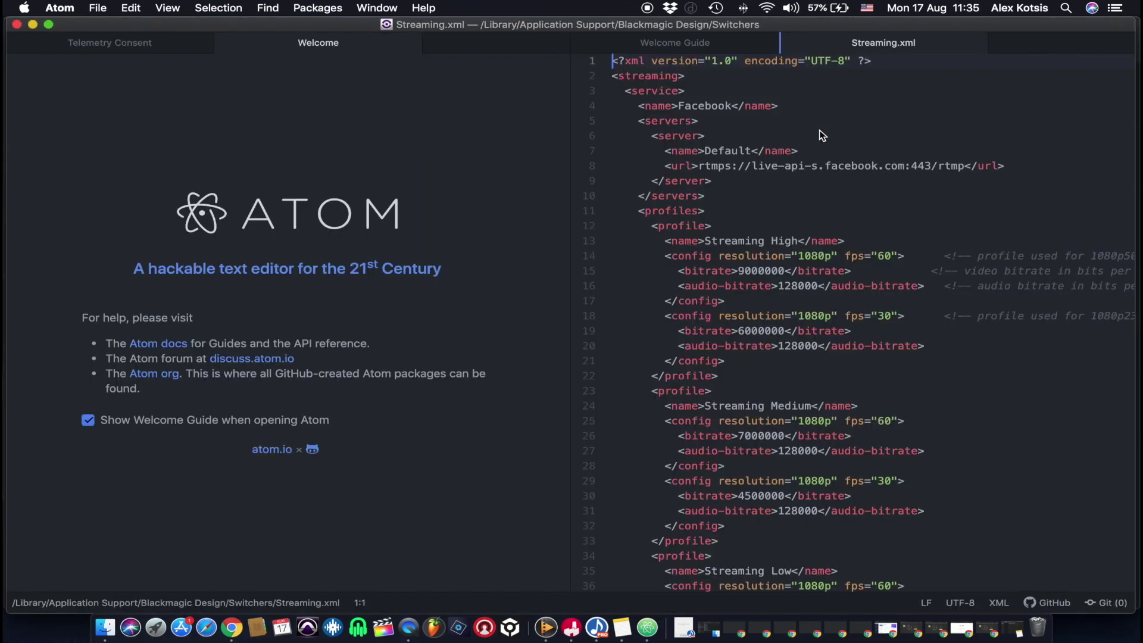
# Highlight the Facebook service name in Streaming.xml, then check the live stream platform list in ATEM Software Control and quit that program
pyautogui.moveTo(396, 105); pyautogui.dragTo(450, 105)
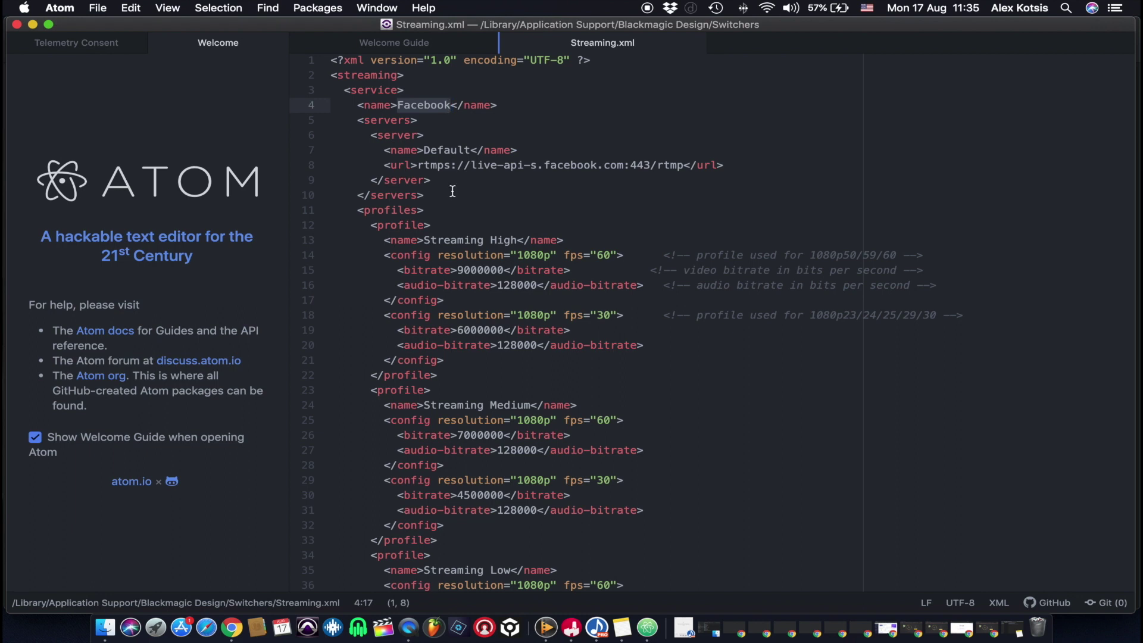
pyautogui.click(485, 627)
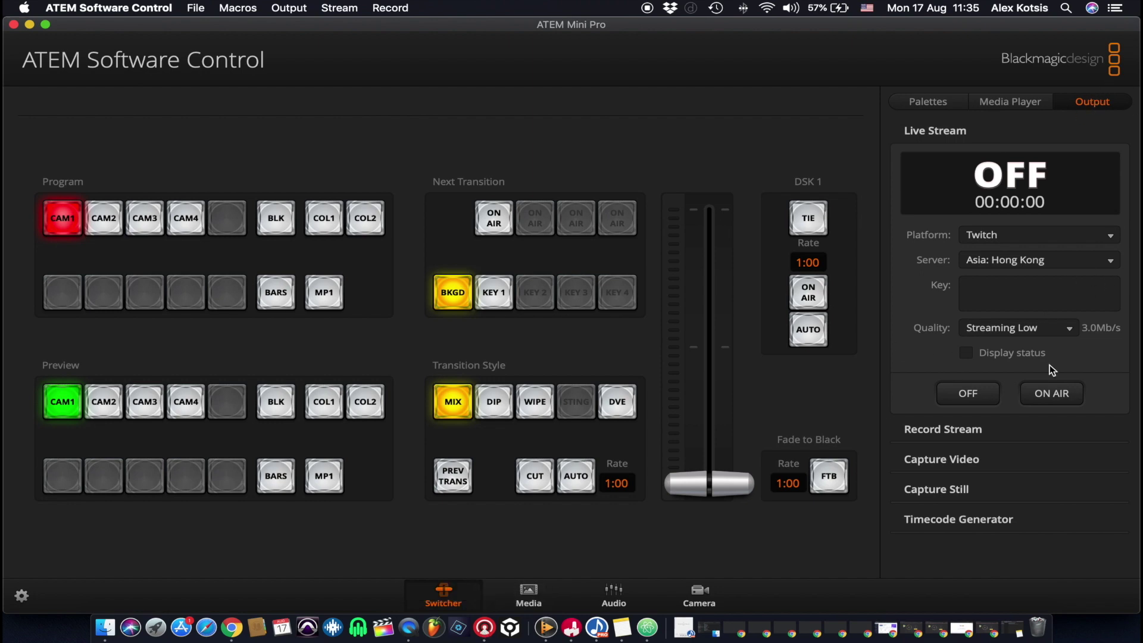
pyautogui.click(1026, 237)
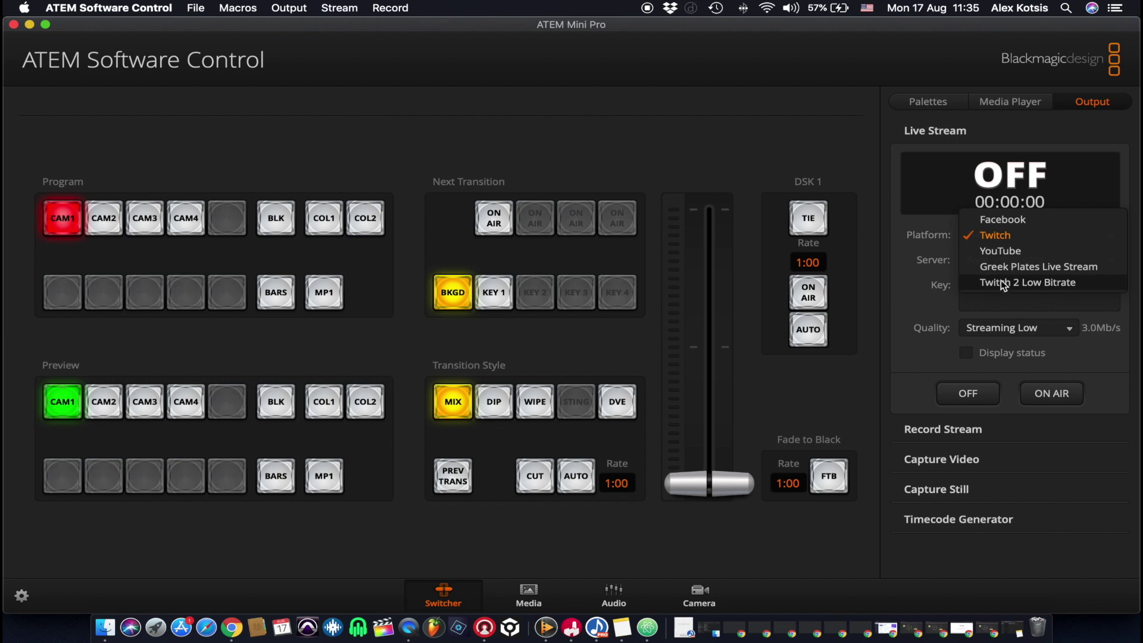
pyautogui.click(1049, 284)
pyautogui.click(59, 7)
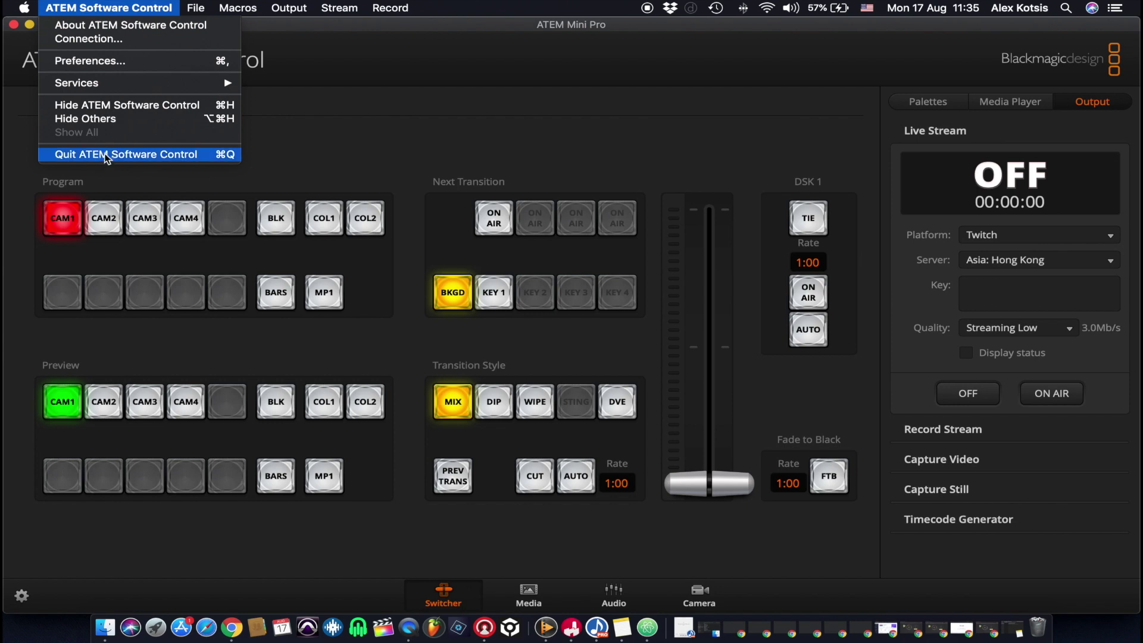
pyautogui.click(121, 156)
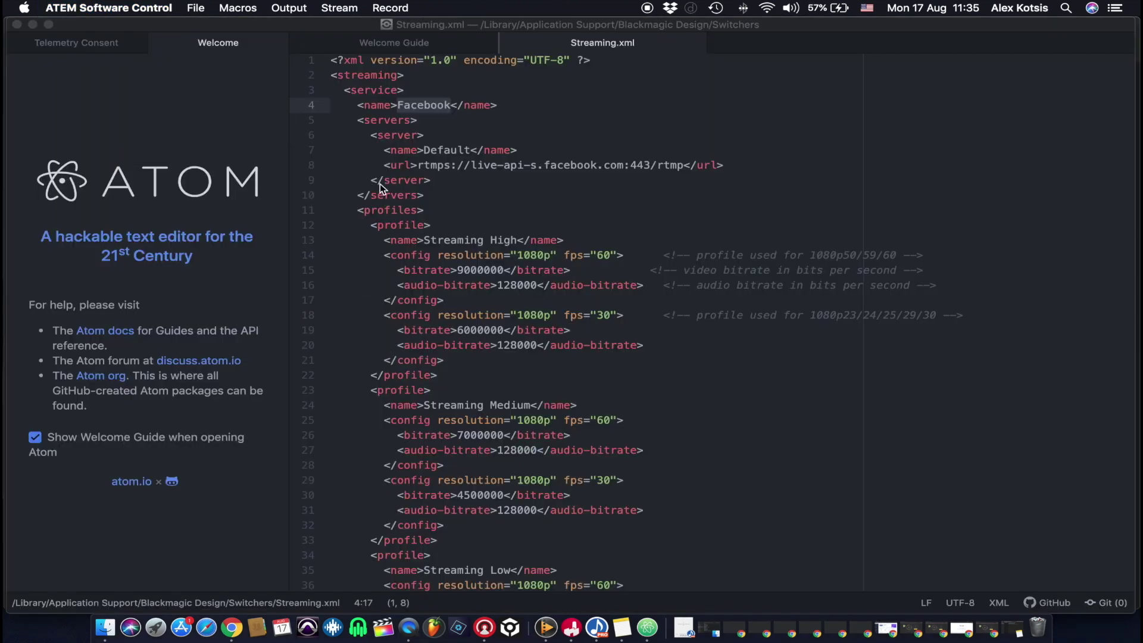
# Examine the service blocks in Streaming.xml, from Twitch and YouTube through Greek Plates Live Stream and Twitch 2 Low Bitrate
pyautogui.scroll(-10, 431, 133)
pyautogui.scroll(-20, 449, 270)
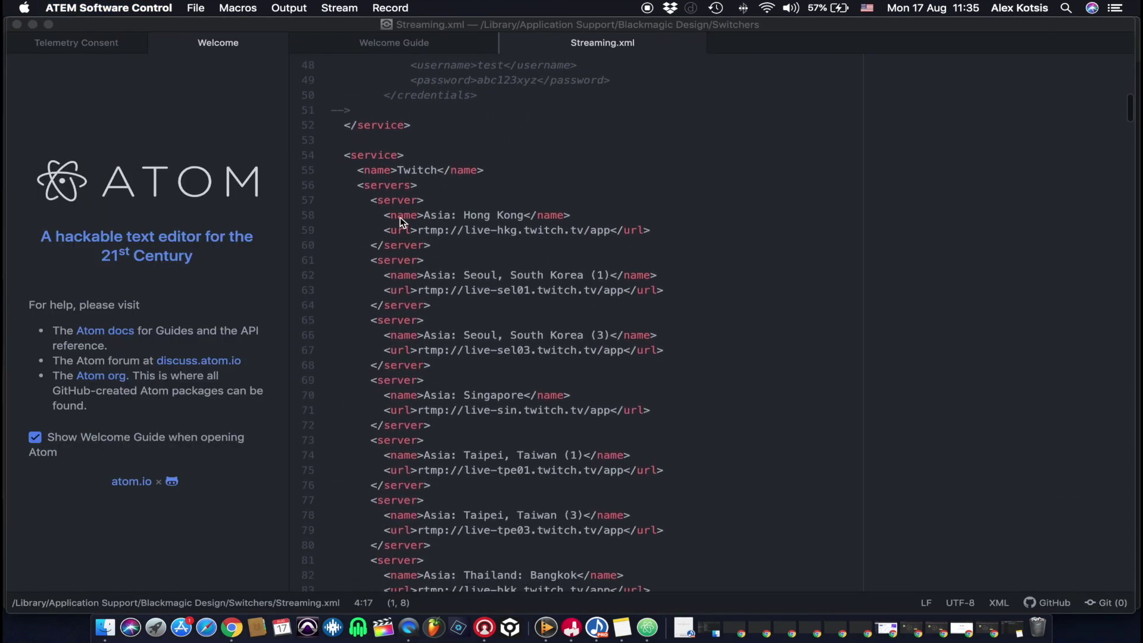
pyautogui.scroll(-10, 461, 307)
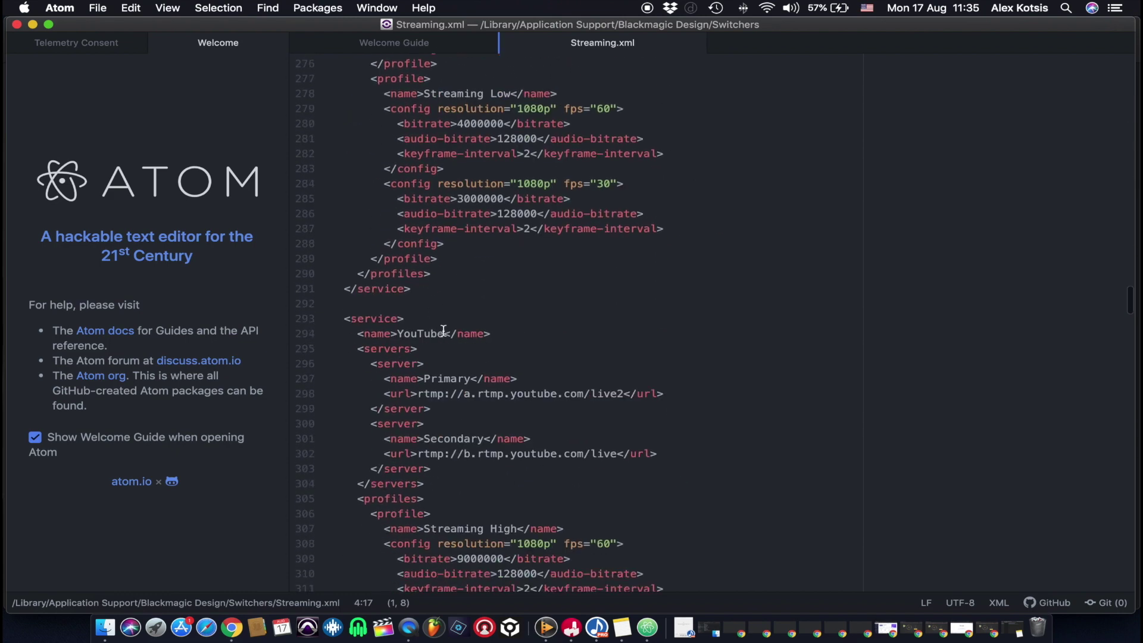
pyautogui.scroll(-7, 434, 322)
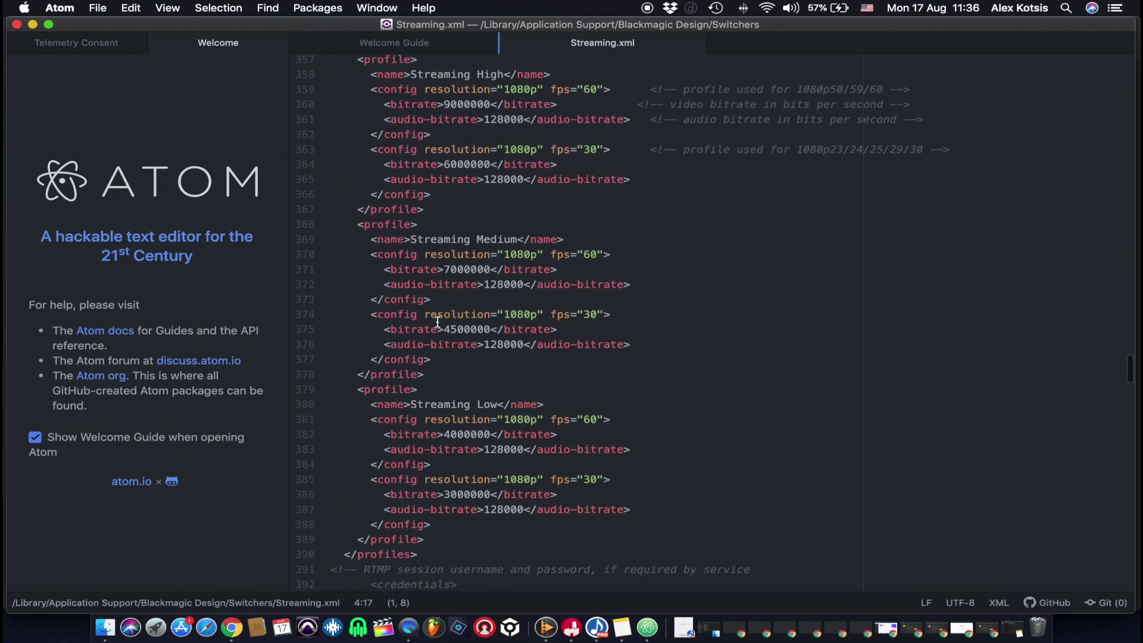
pyautogui.scroll(2, 416, 178)
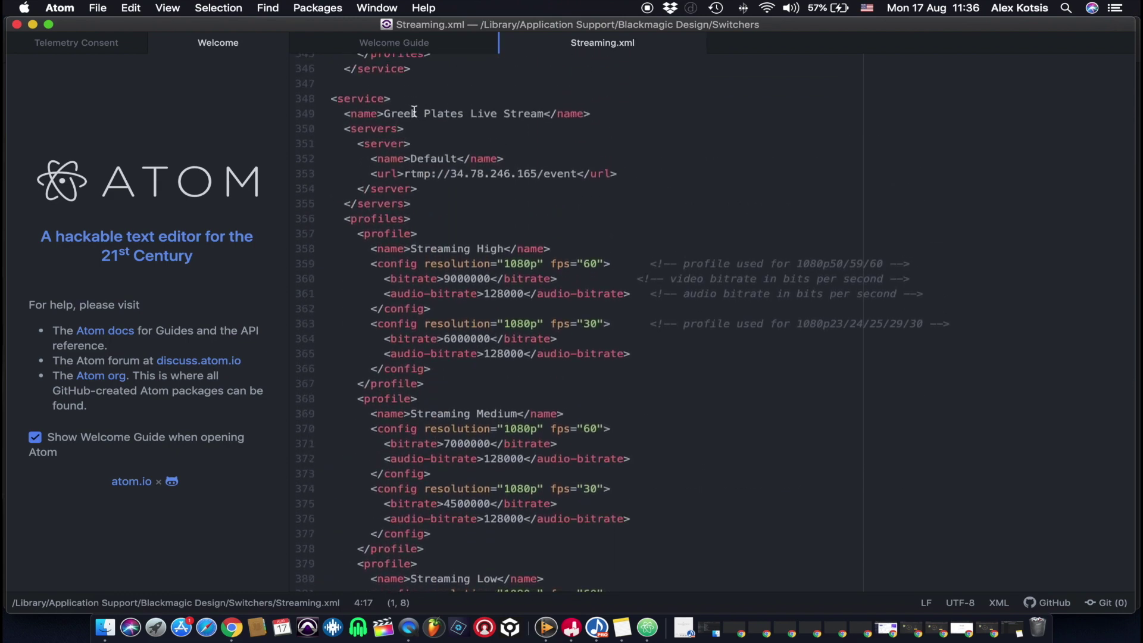
pyautogui.scroll(-7, 490, 364)
pyautogui.scroll(-2, 490, 364)
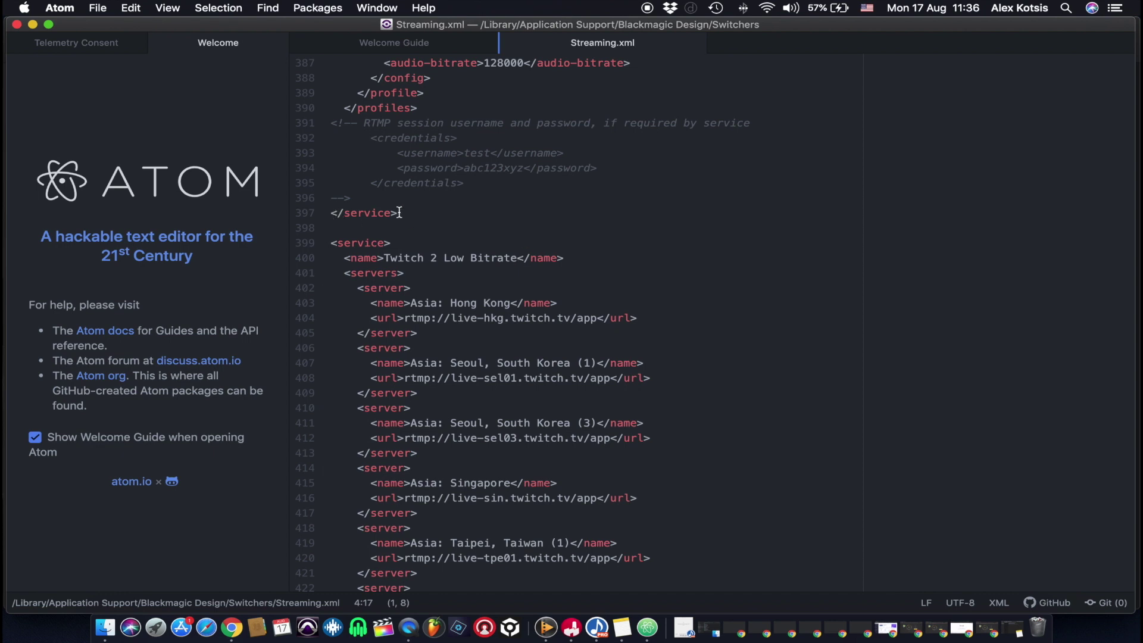
pyautogui.scroll(-1, 348, 238)
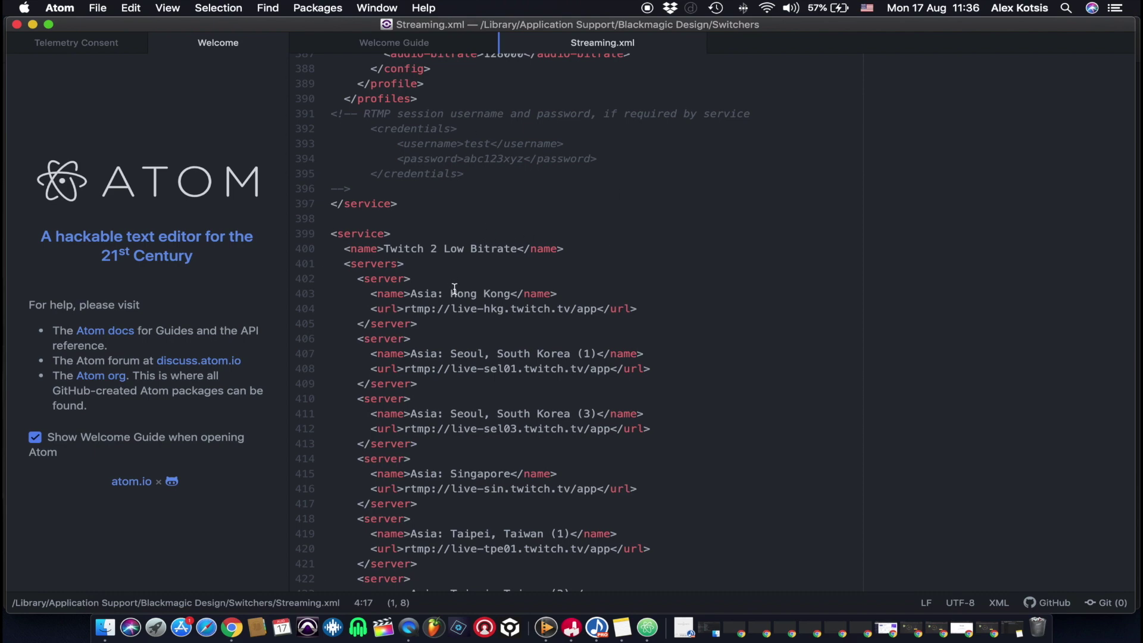
pyautogui.scroll(-10, 454, 291)
pyautogui.scroll(-20, 454, 292)
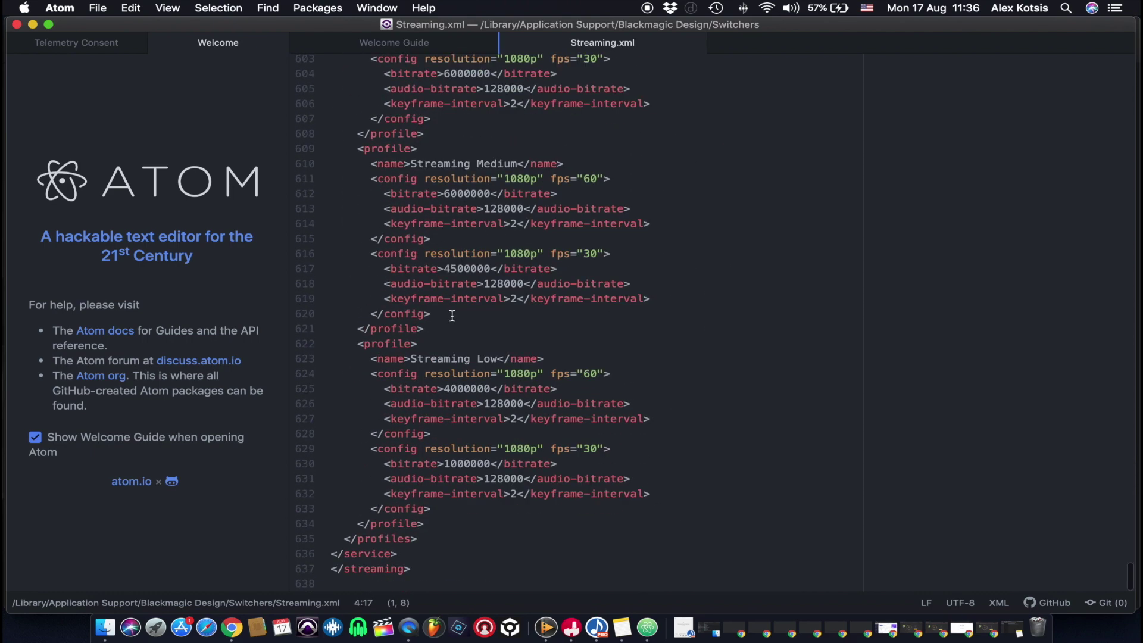
# Add two blank lines after the last closing service tag, remove them again and save Streaming.xml
pyautogui.click(398, 554)
pyautogui.press('Return')
pyautogui.press('Return')
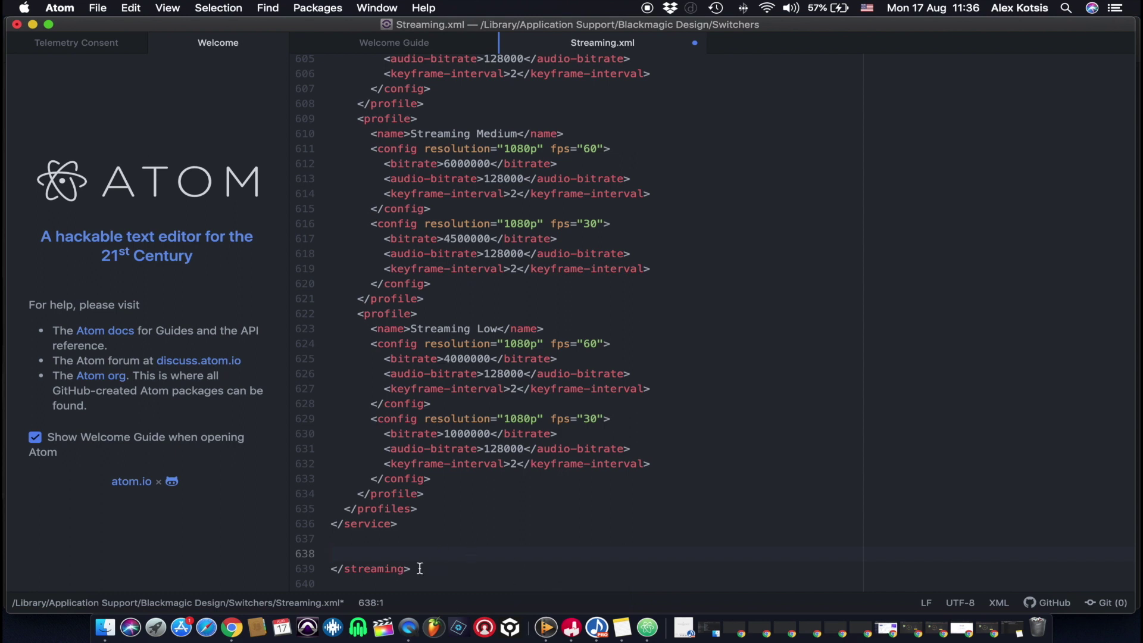
pyautogui.press('BackSpace')
pyautogui.press('BackSpace')
pyautogui.press('super+s')
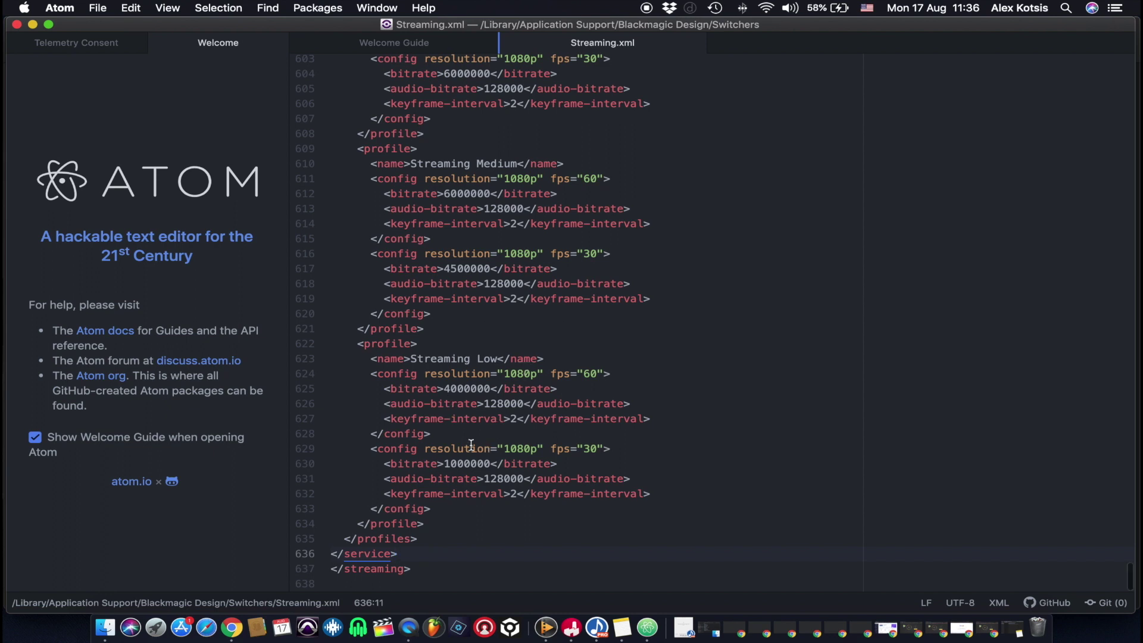
# Examine the Streaming Low profile at the end of Streaming.xml and compare its bitrates with the other profiles and service blocks above
pyautogui.moveTo(363, 359); pyautogui.dragTo(665, 500)
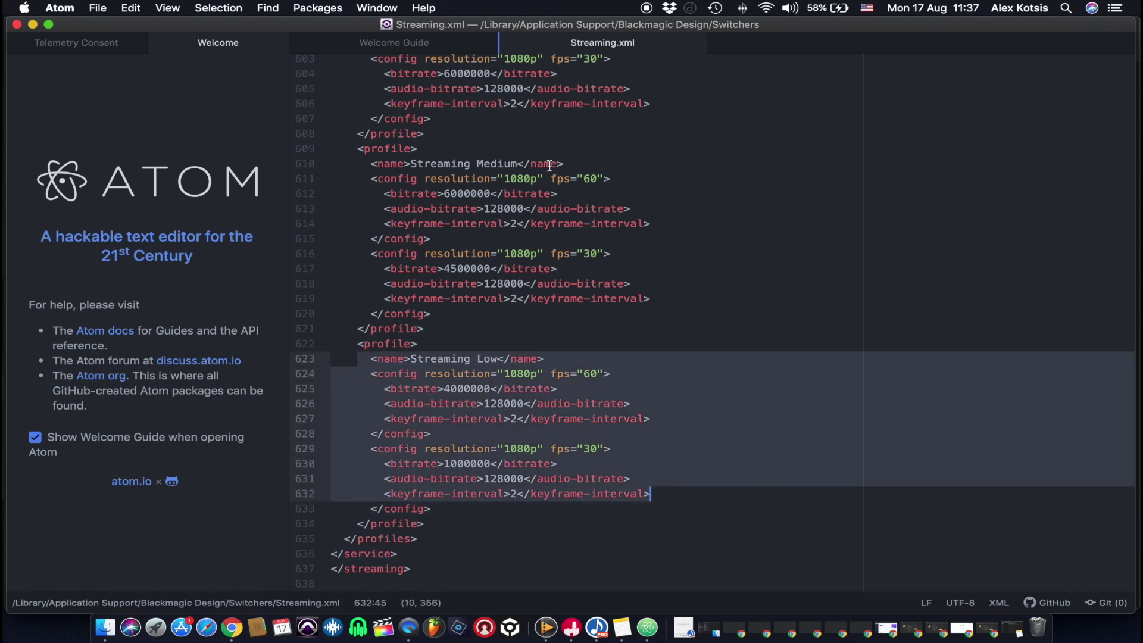
pyautogui.scroll(4, 542, 166)
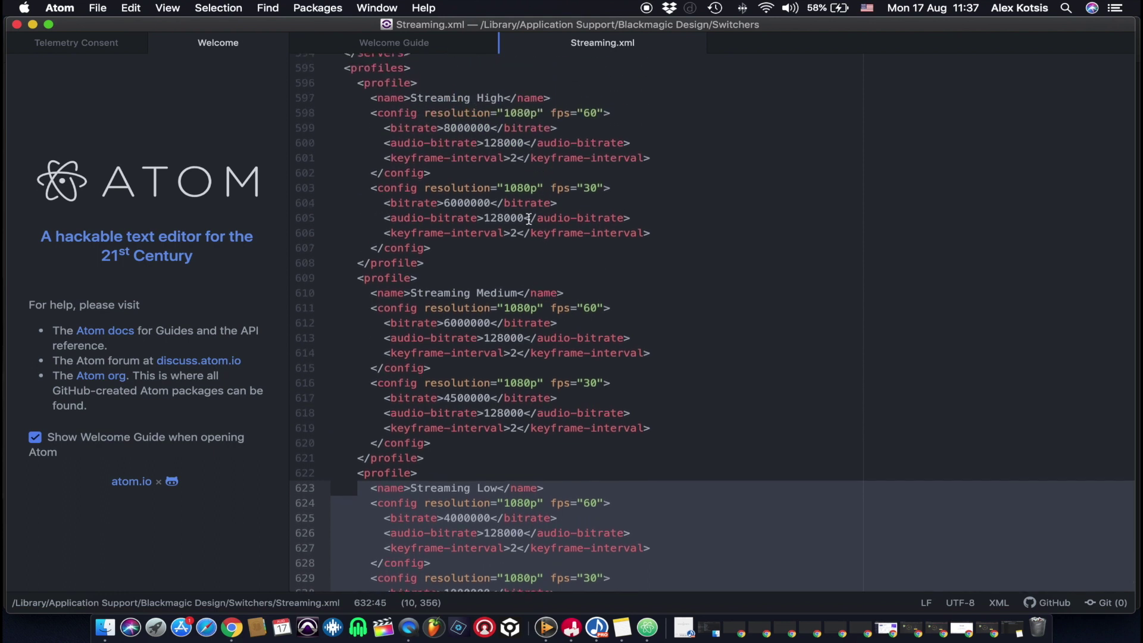
pyautogui.scroll(-4, 541, 386)
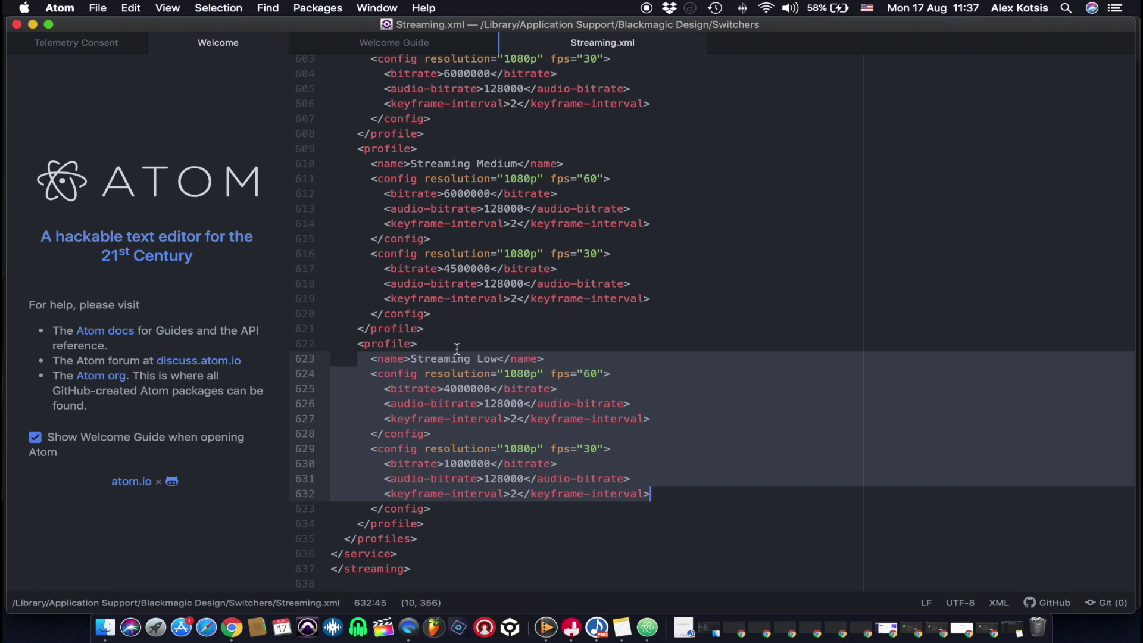
pyautogui.scroll(2, 457, 356)
pyautogui.scroll(20, 456, 353)
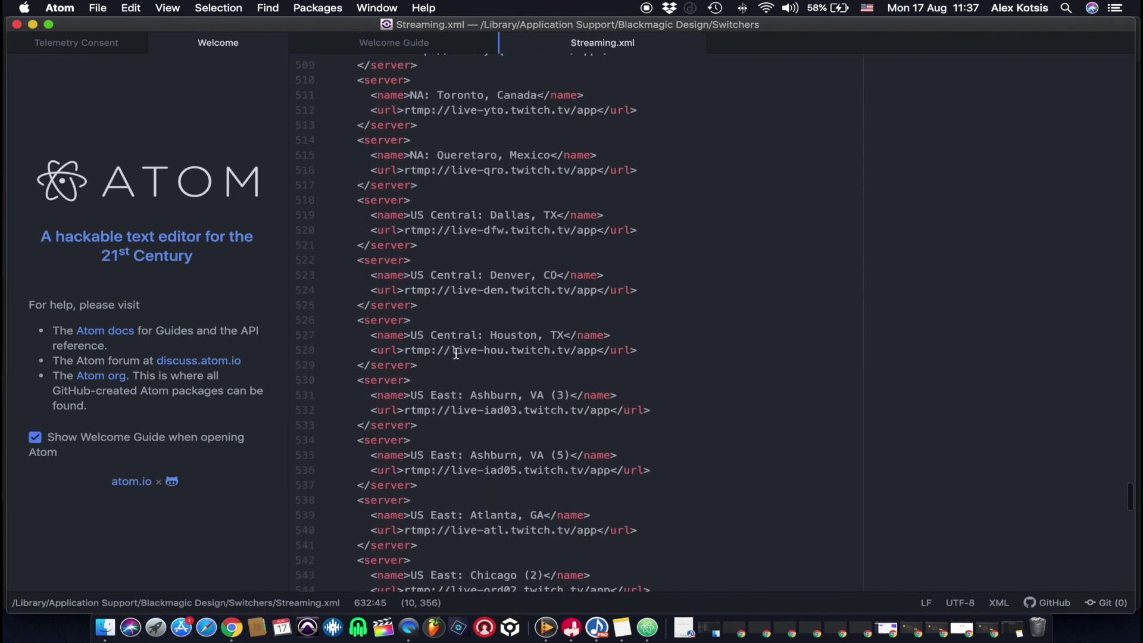
pyautogui.scroll(15, 456, 354)
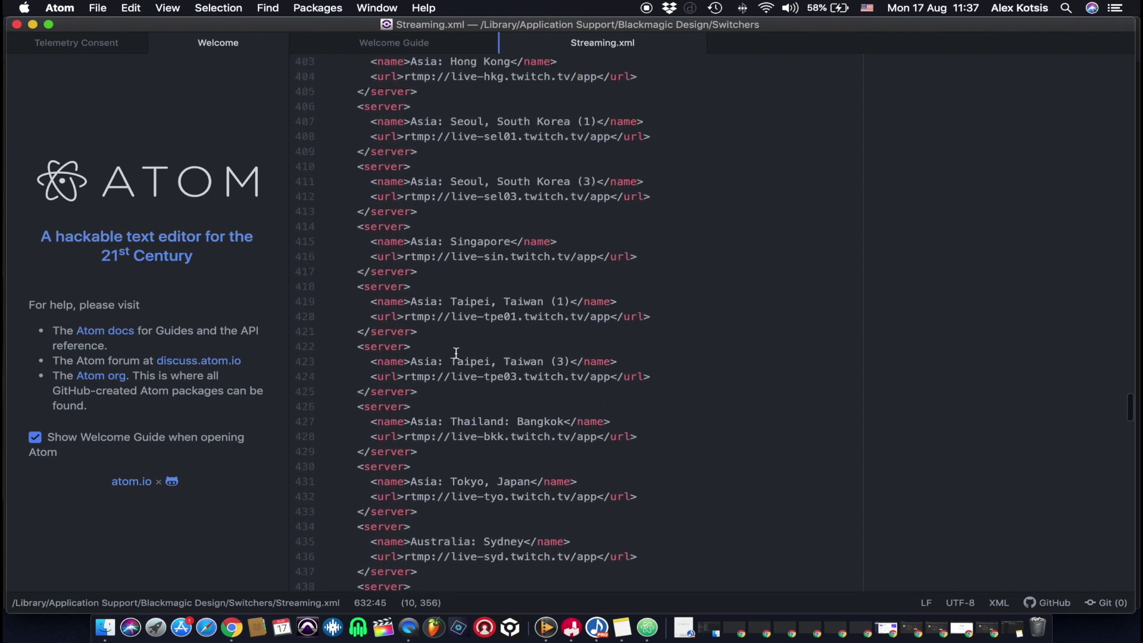
pyautogui.scroll(14, 456, 353)
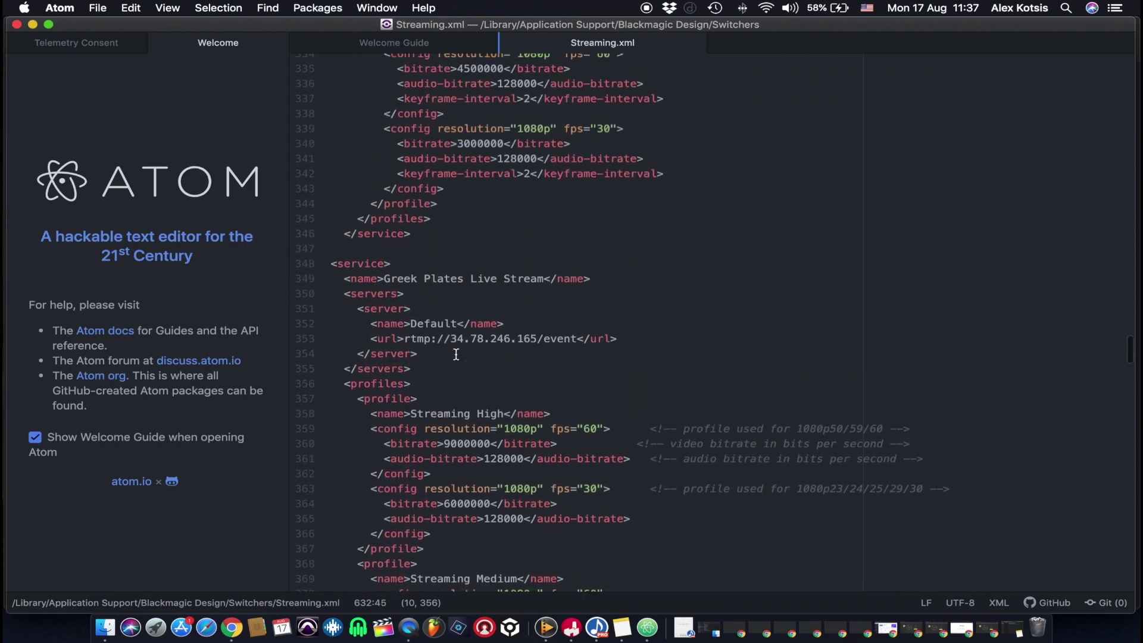
pyautogui.scroll(4, 456, 354)
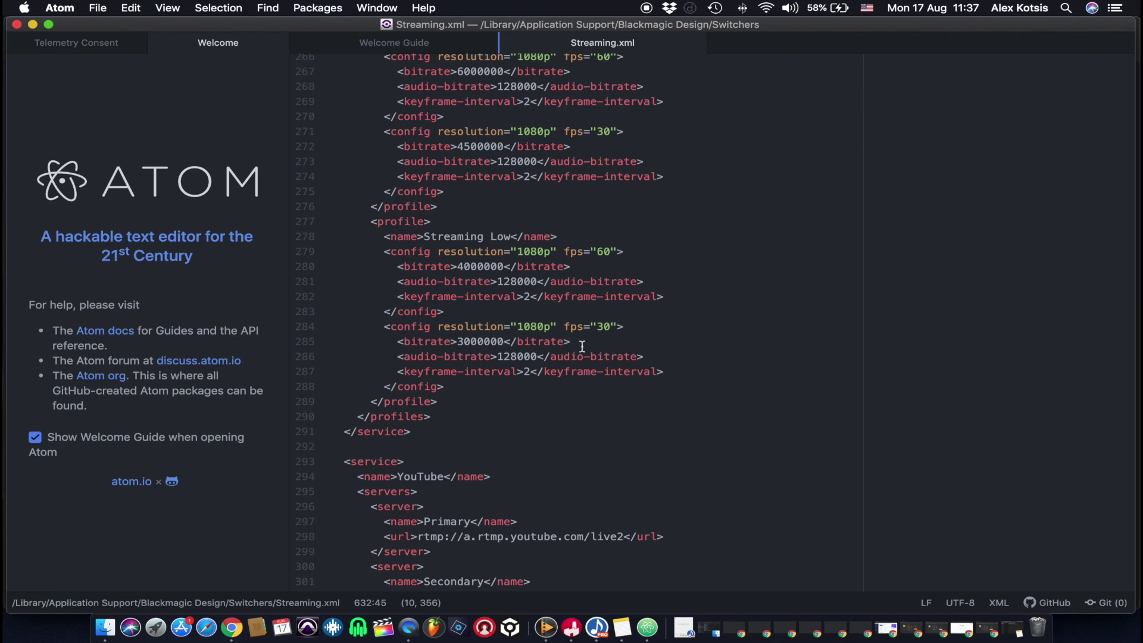
pyautogui.scroll(-15, 515, 365)
pyautogui.scroll(-20, 515, 375)
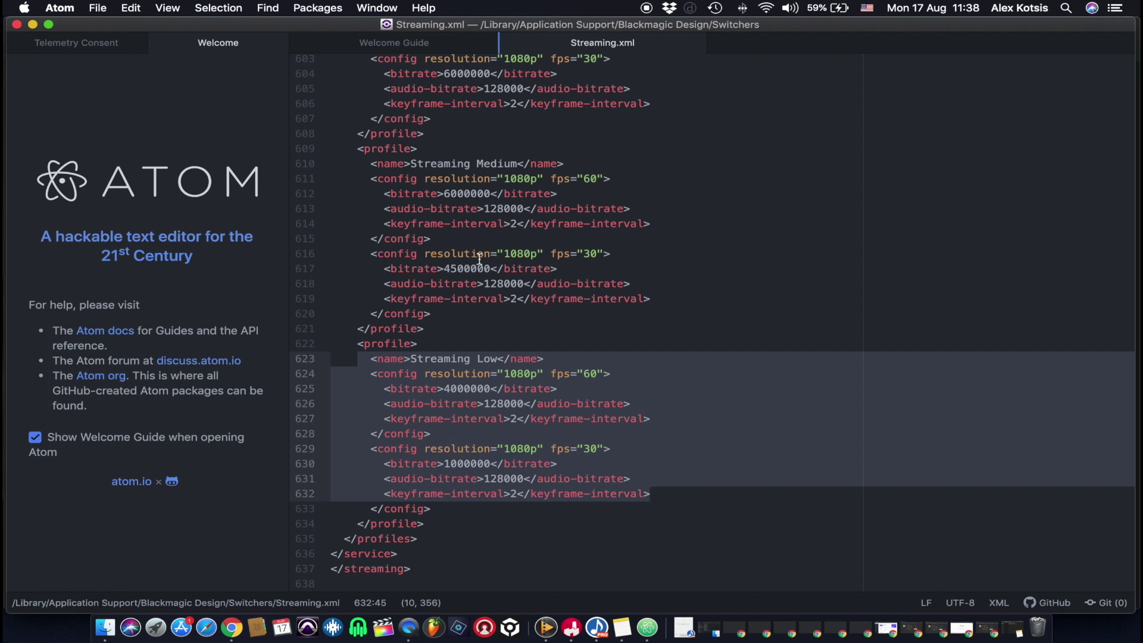
# Copy the whole Greek Plates Live Stream service block and paste it below the last closing service tag, leaving one blank line between
pyautogui.scroll(5, 458, 265)
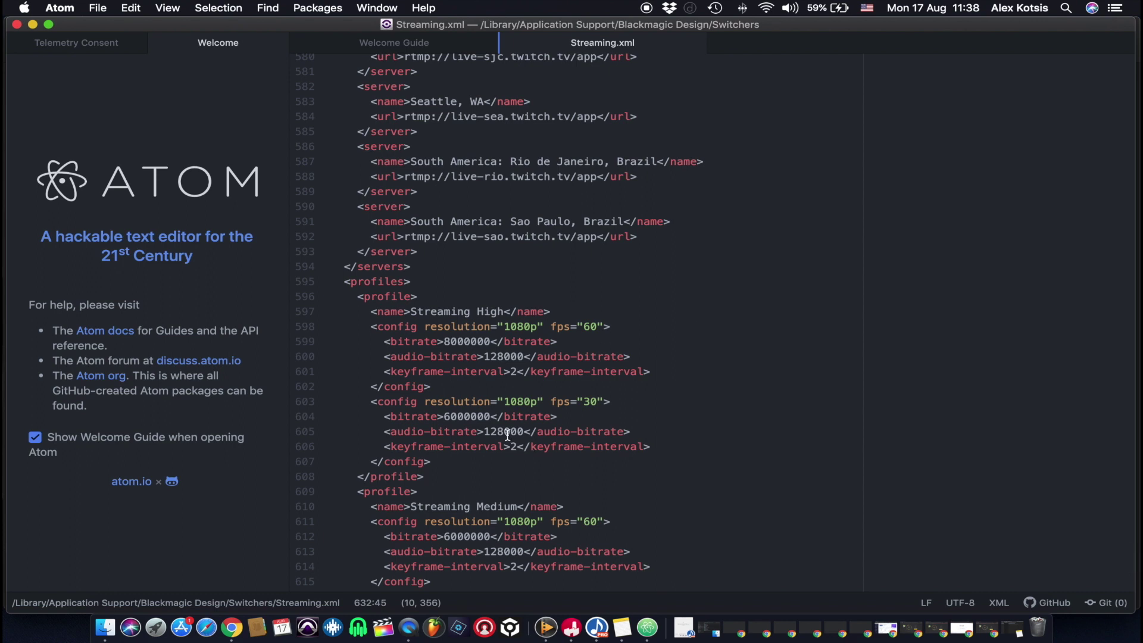
pyautogui.scroll(20, 509, 435)
pyautogui.moveTo(332, 161); pyautogui.dragTo(621, 383)
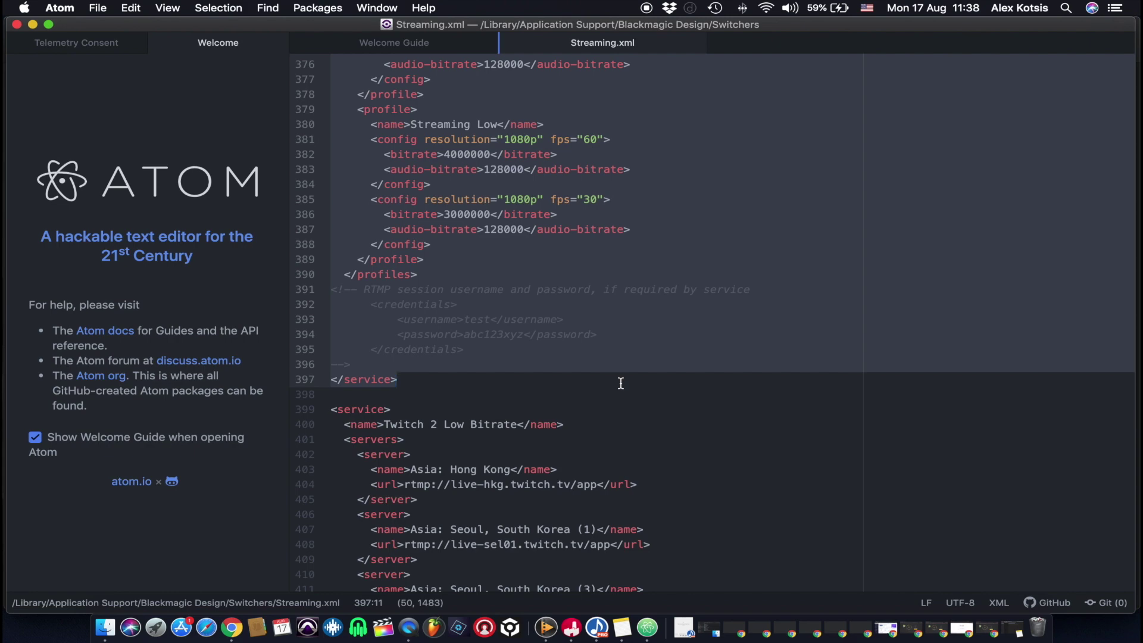
pyautogui.scroll(-20, 621, 383)
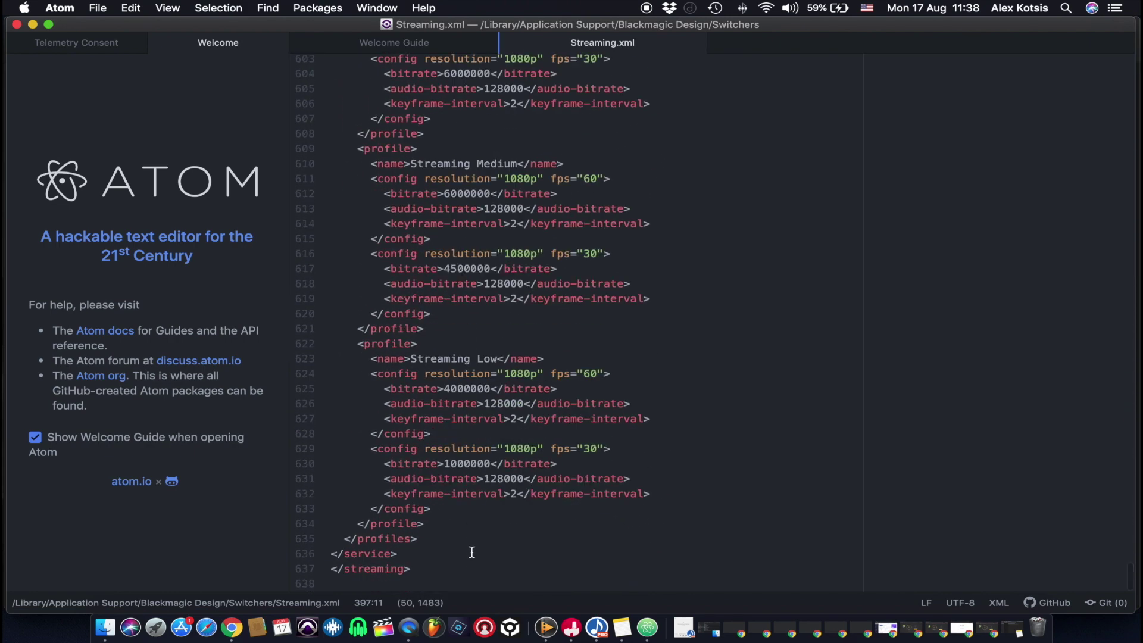
pyautogui.click(413, 555)
pyautogui.press('Return')
pyautogui.press('Return')
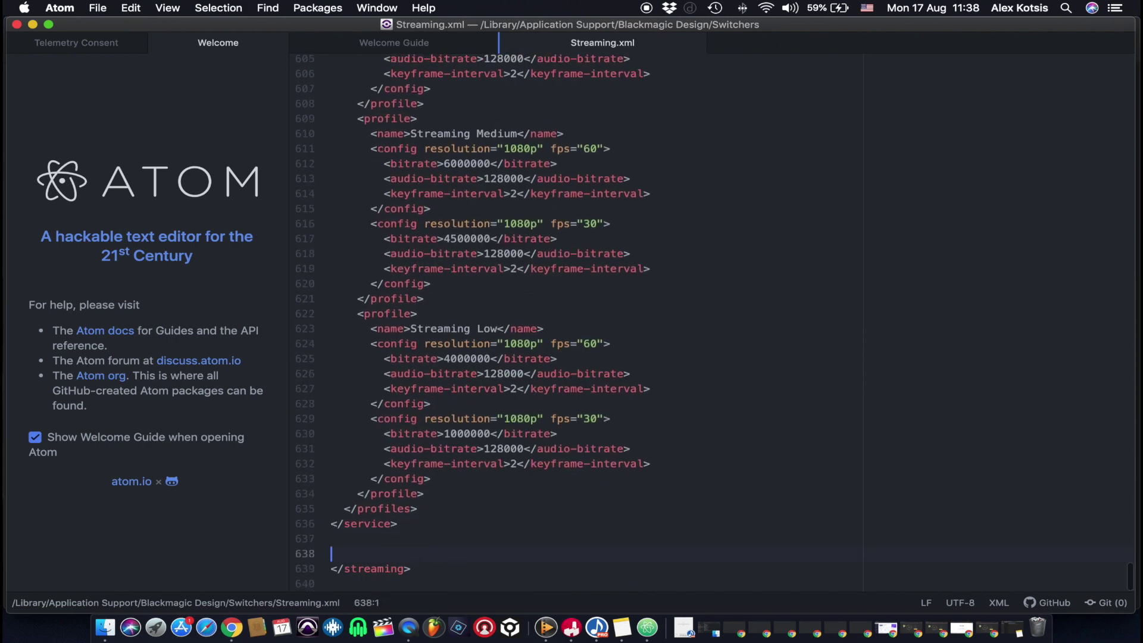
pyautogui.press('super+v')
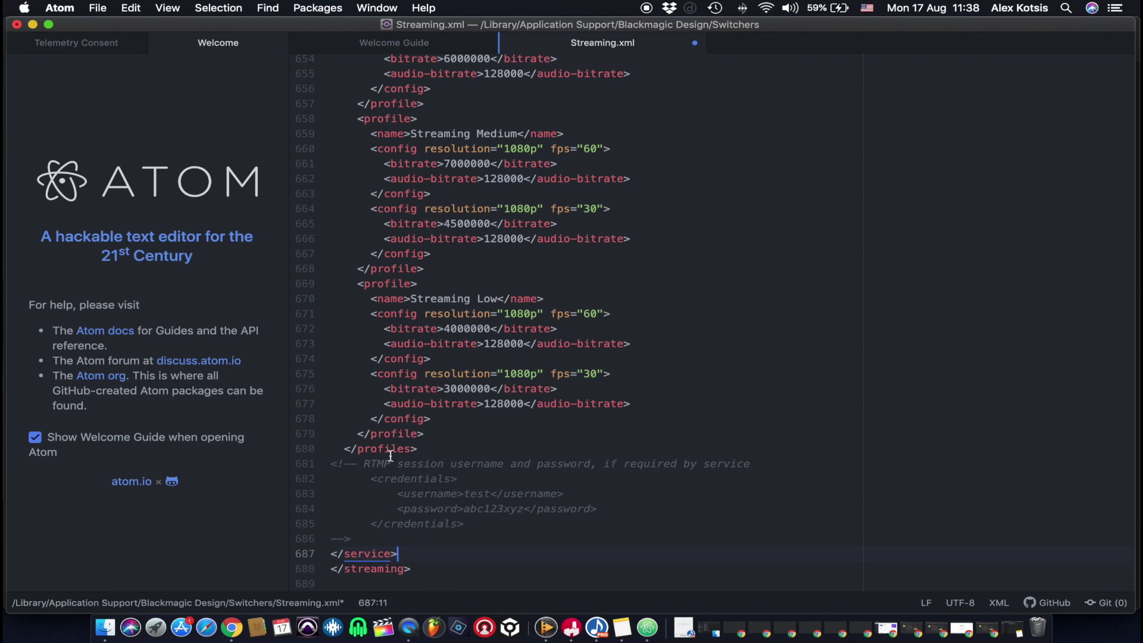
# Rename the pasted service block to Greek Plates Live Stream 2
pyautogui.scroll(10, 391, 456)
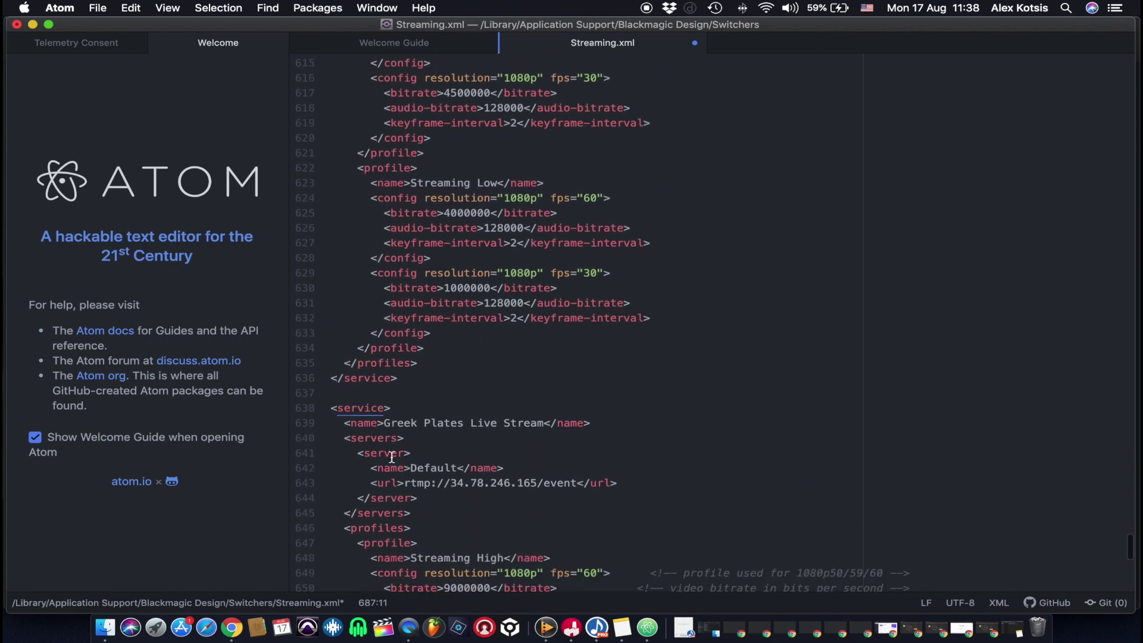
pyautogui.scroll(-3, 391, 457)
pyautogui.click(544, 368)
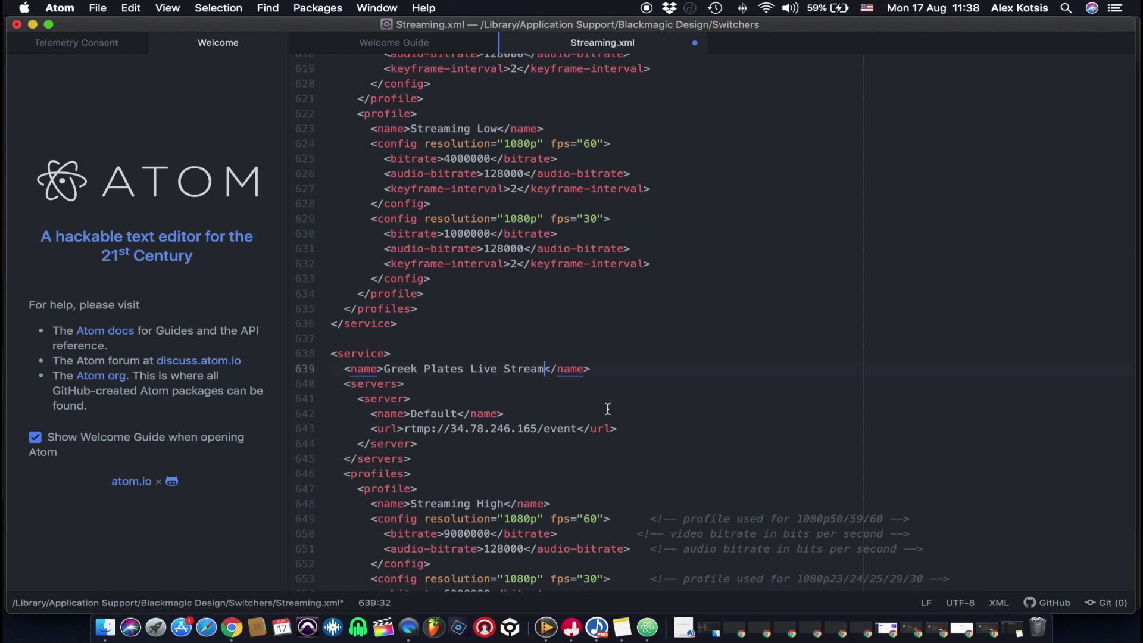
pyautogui.write('2')
# Set the 1080p 30 fps video bitrate in the new service's Streaming Low profile to 1500000
pyautogui.scroll(-4, 430, 462)
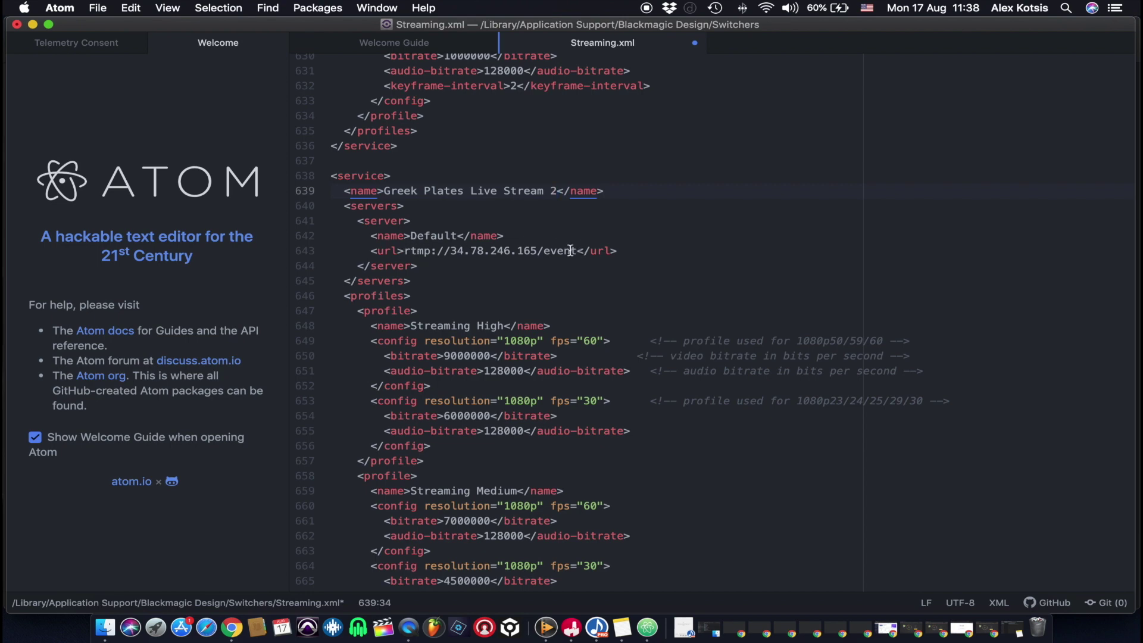
pyautogui.scroll(-7, 465, 343)
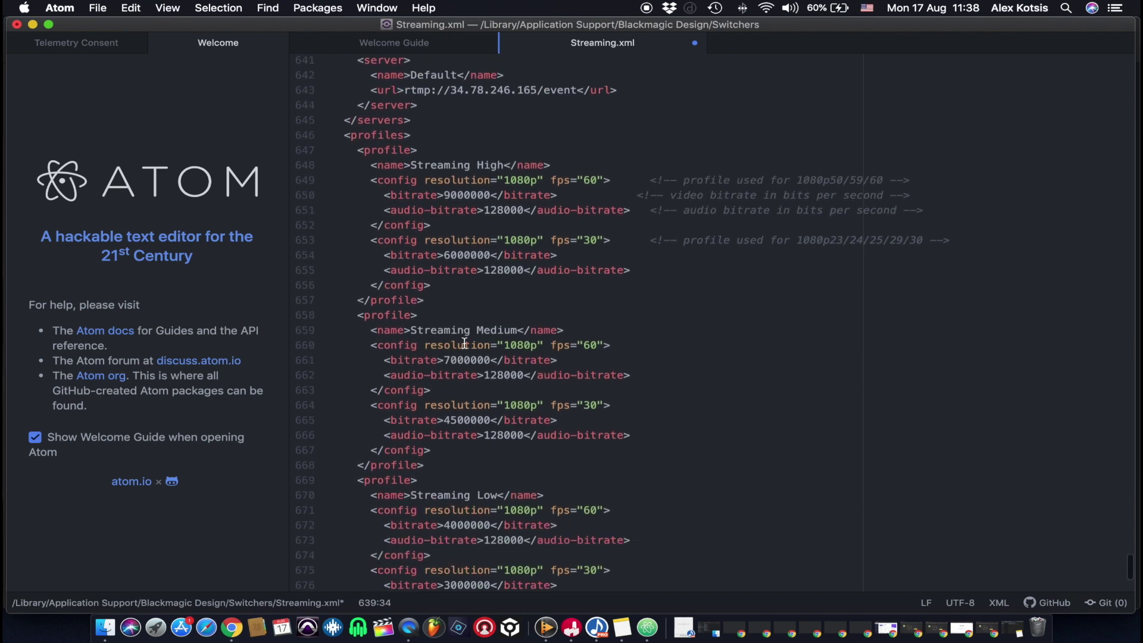
pyautogui.scroll(-1, 464, 344)
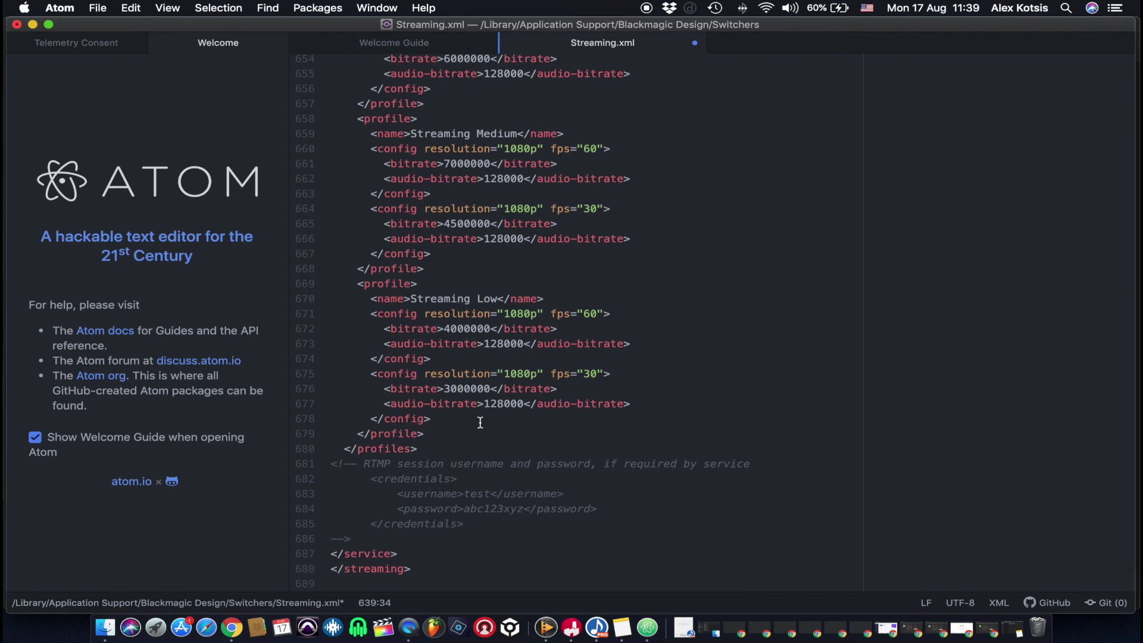
pyautogui.moveTo(360, 298); pyautogui.dragTo(639, 403)
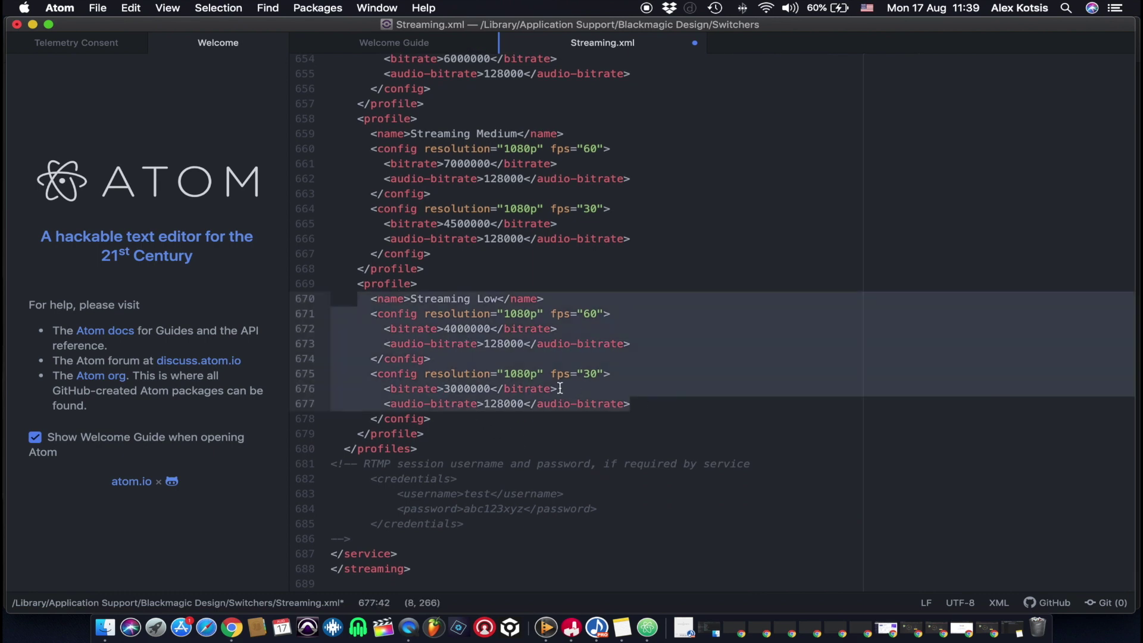
pyautogui.click(450, 389)
pyautogui.press('Delete')
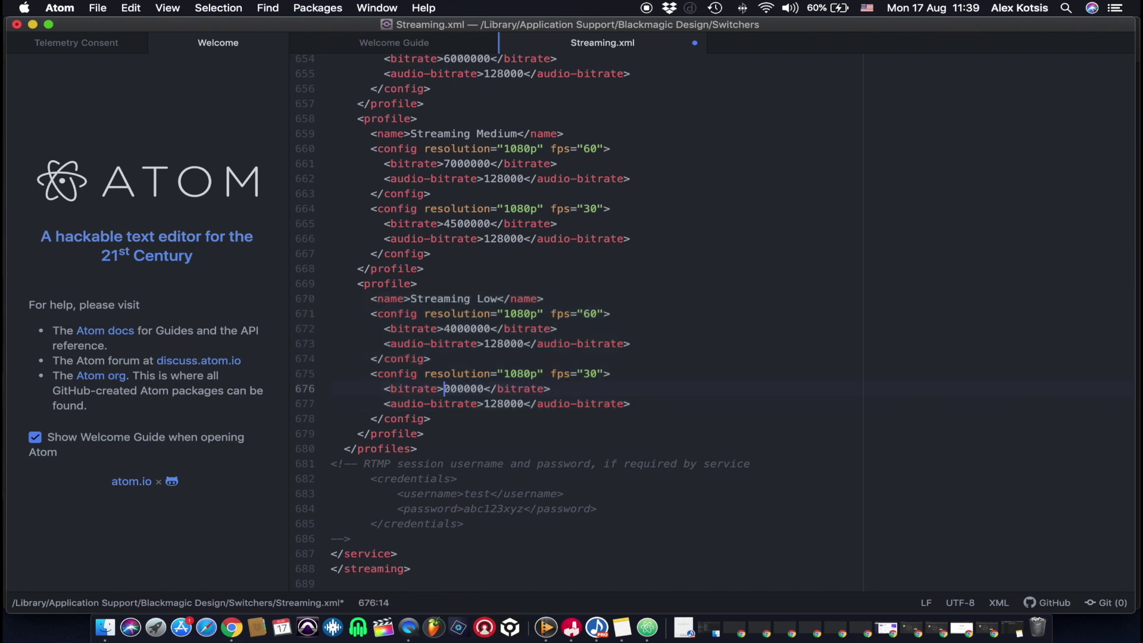
pyautogui.write('1')
pyautogui.press('Delete')
pyautogui.write('5')
# Save Streaming.xml and authorise the change with the account password
pyautogui.click(59, 9)
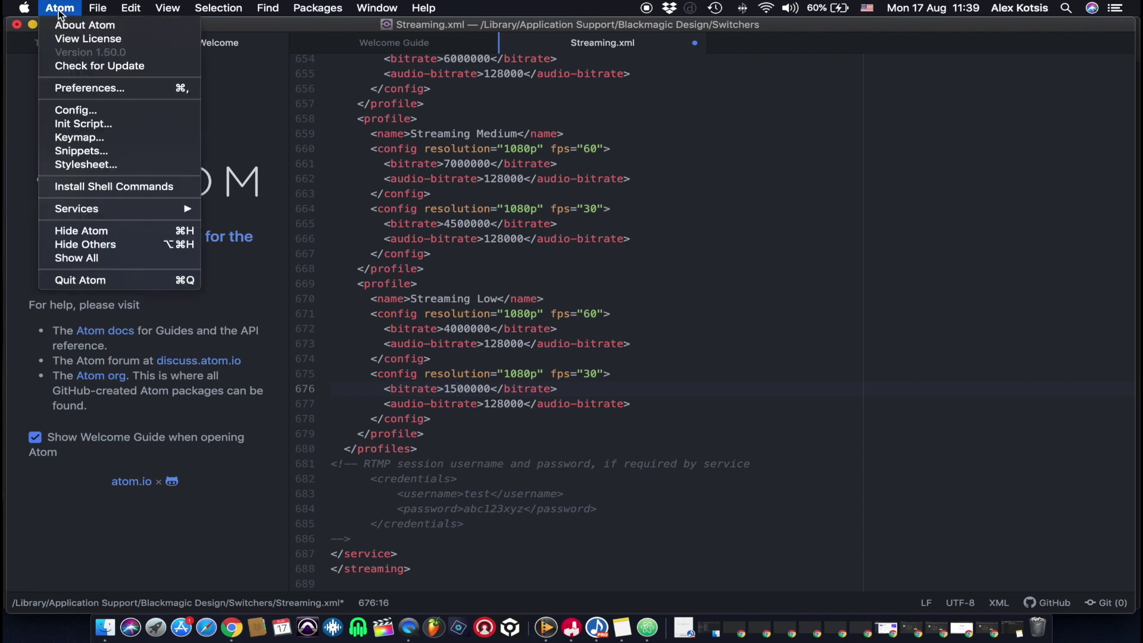
pyautogui.moveTo(95, 8)
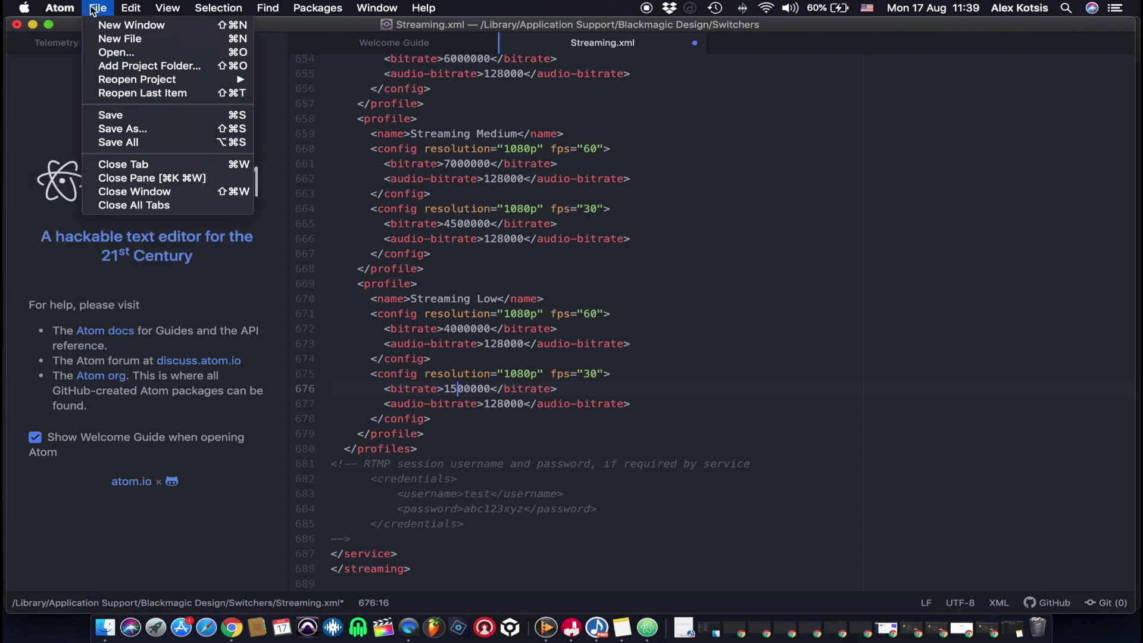
pyautogui.click(119, 113)
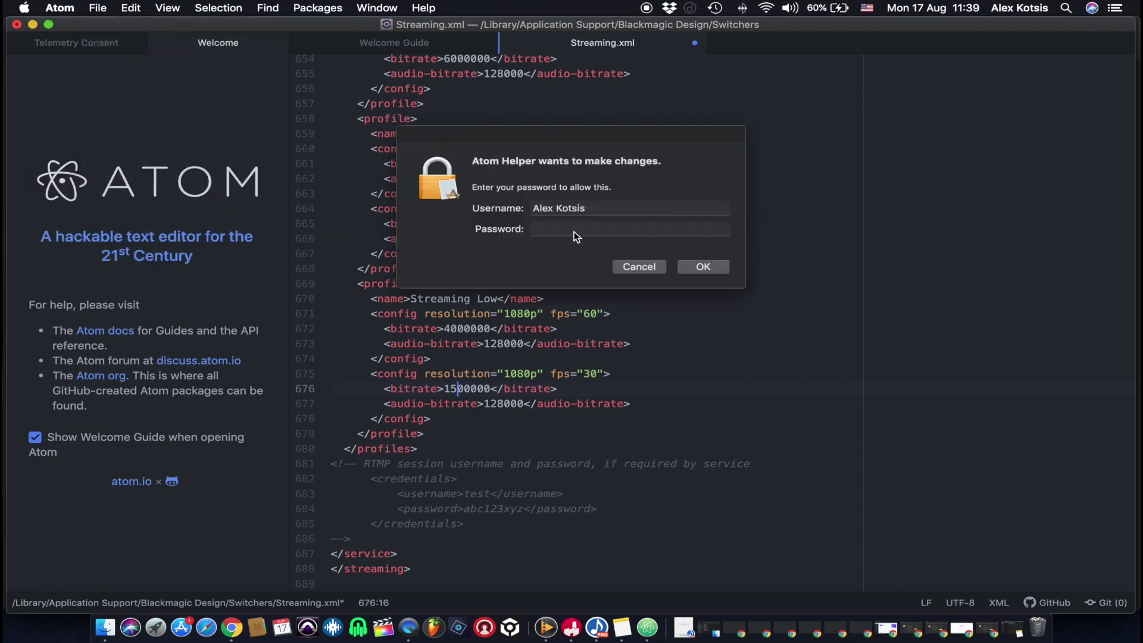
pyautogui.write('********')
pyautogui.press('Return')
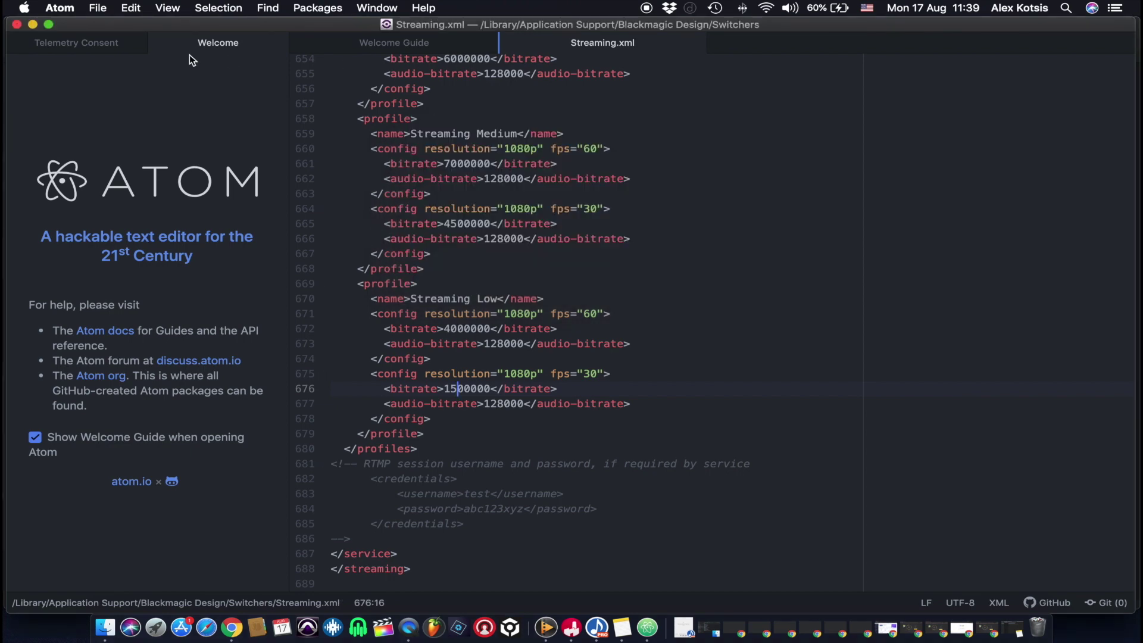
# Minimize the Atom and Switchers folder windows and open ATEM Software Control
pyautogui.click(33, 24)
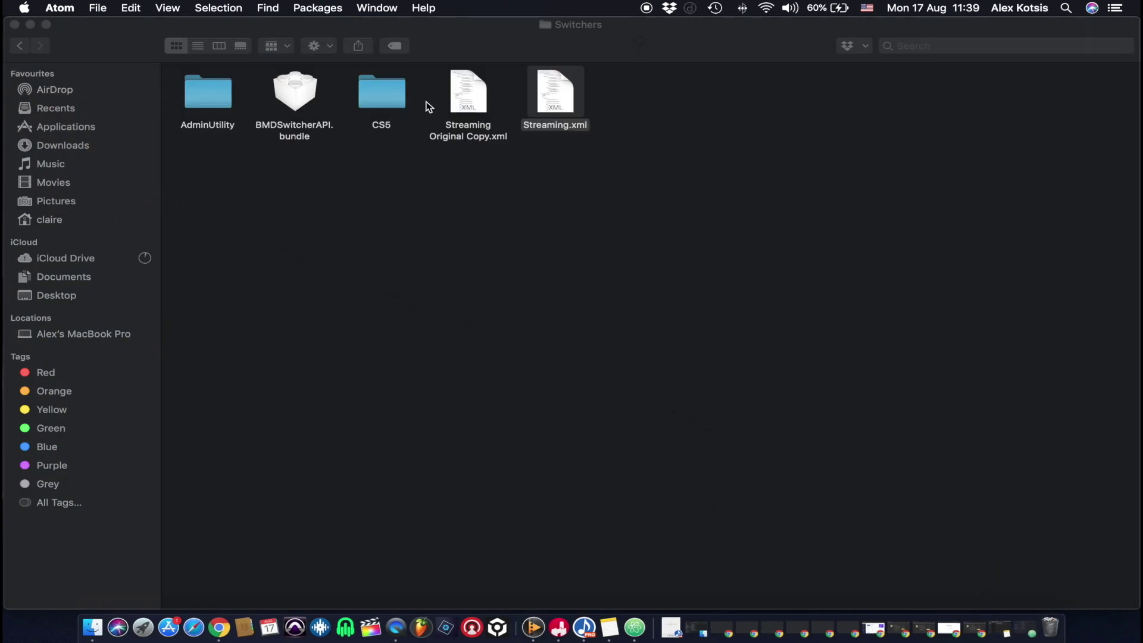
pyautogui.click(30, 24)
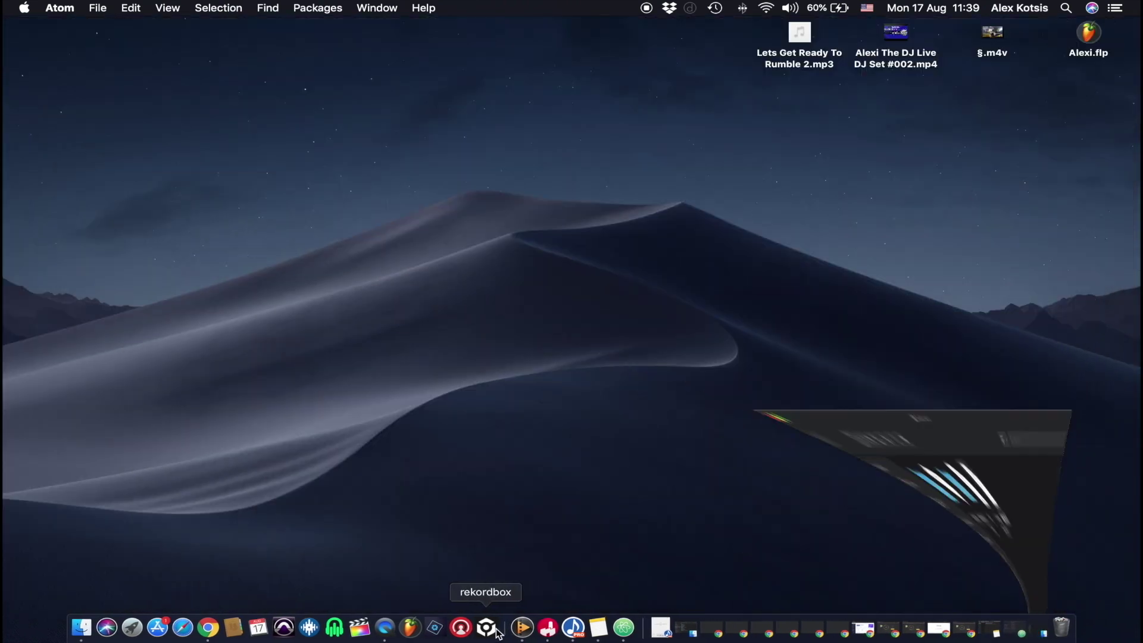
pyautogui.click(459, 628)
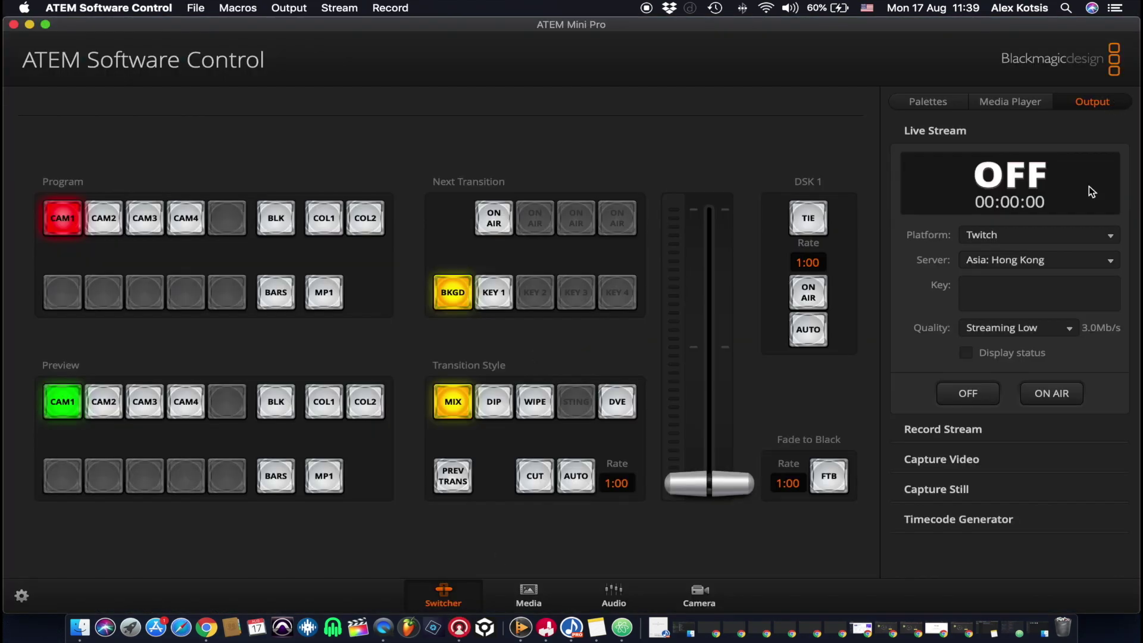
# Set the live stream platform to Greek Plates Live Stream 2 and its quality to Streaming Low
pyautogui.click(990, 236)
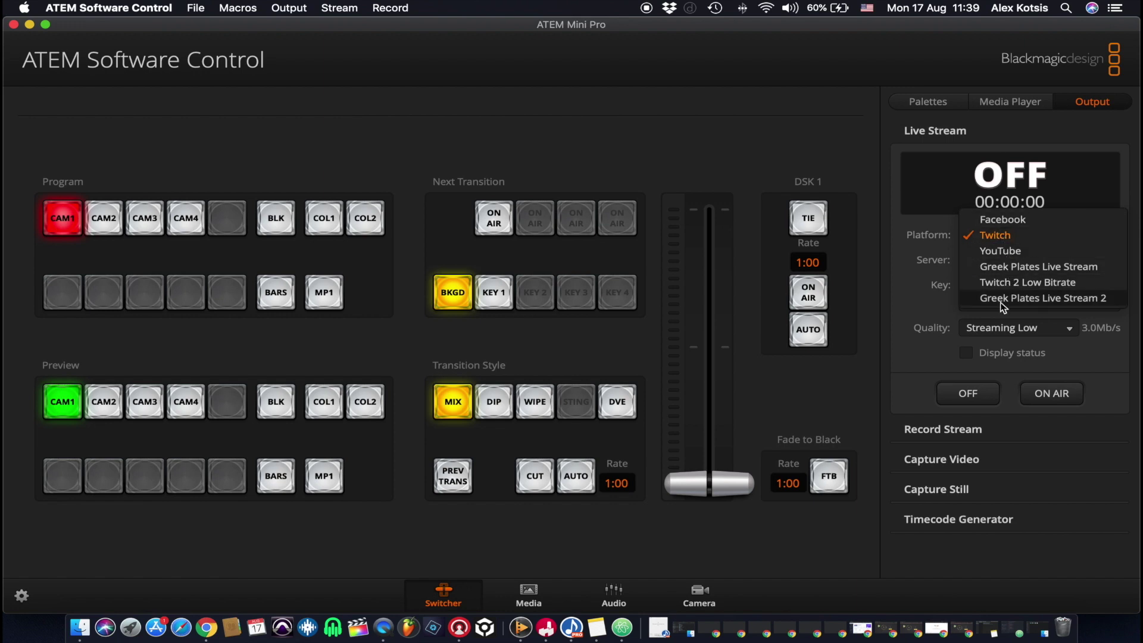
pyautogui.click(1094, 302)
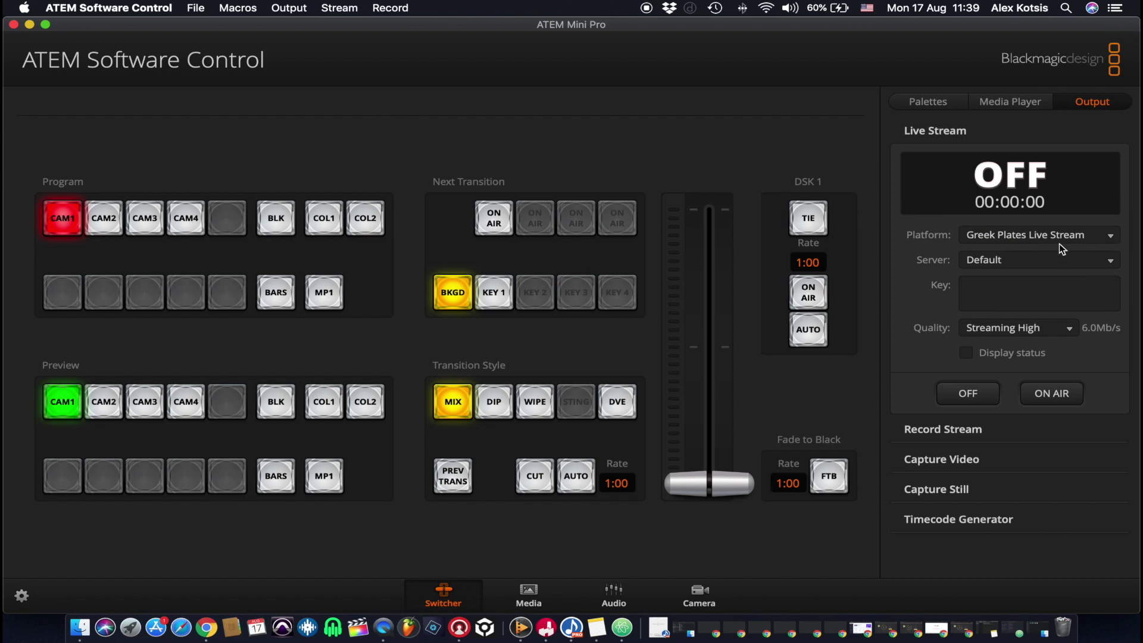
pyautogui.click(1097, 235)
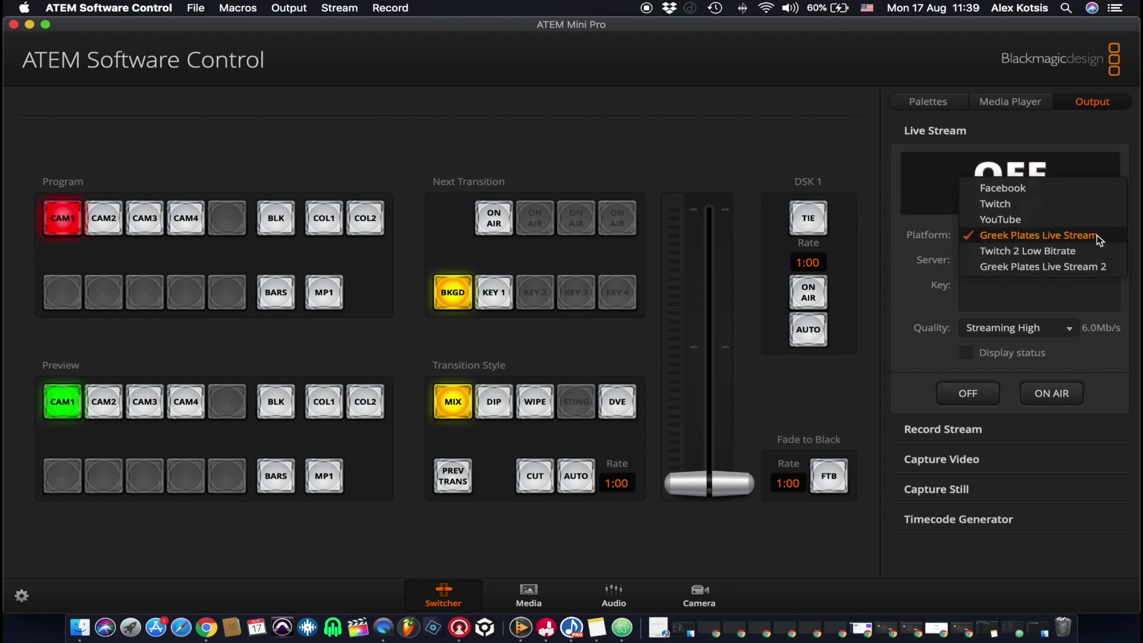
pyautogui.click(1062, 269)
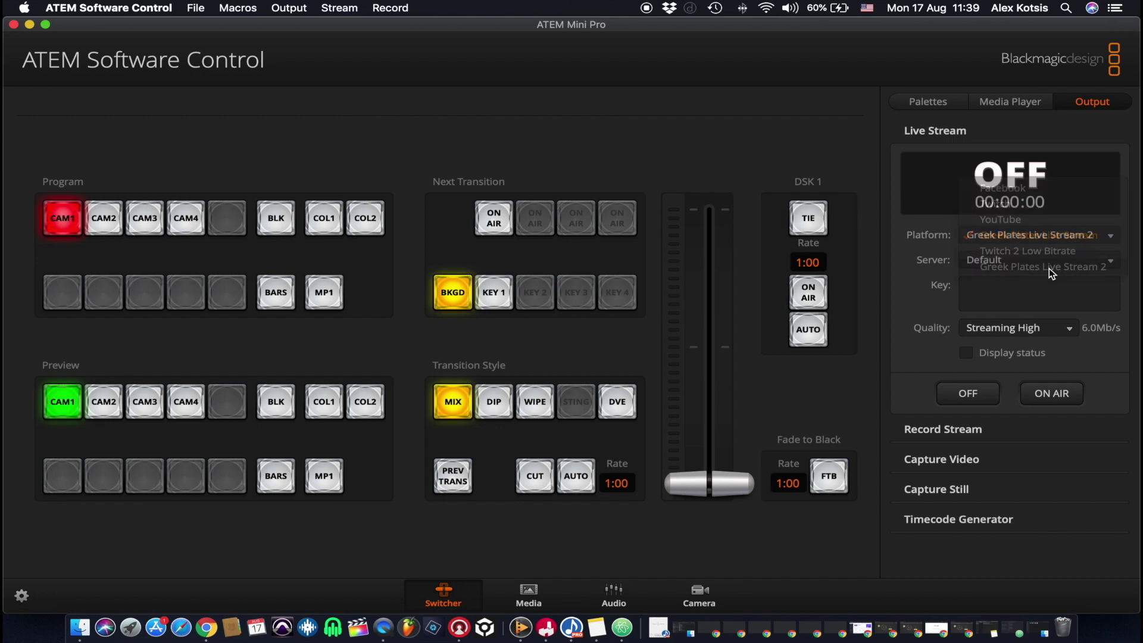
pyautogui.click(1004, 286)
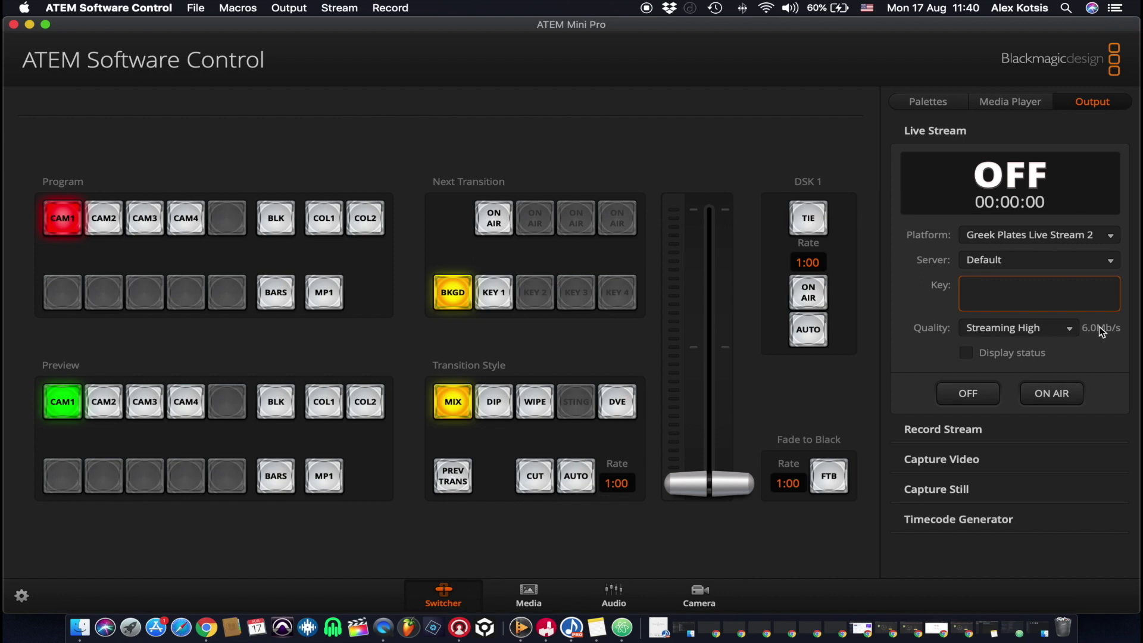
pyautogui.click(1041, 329)
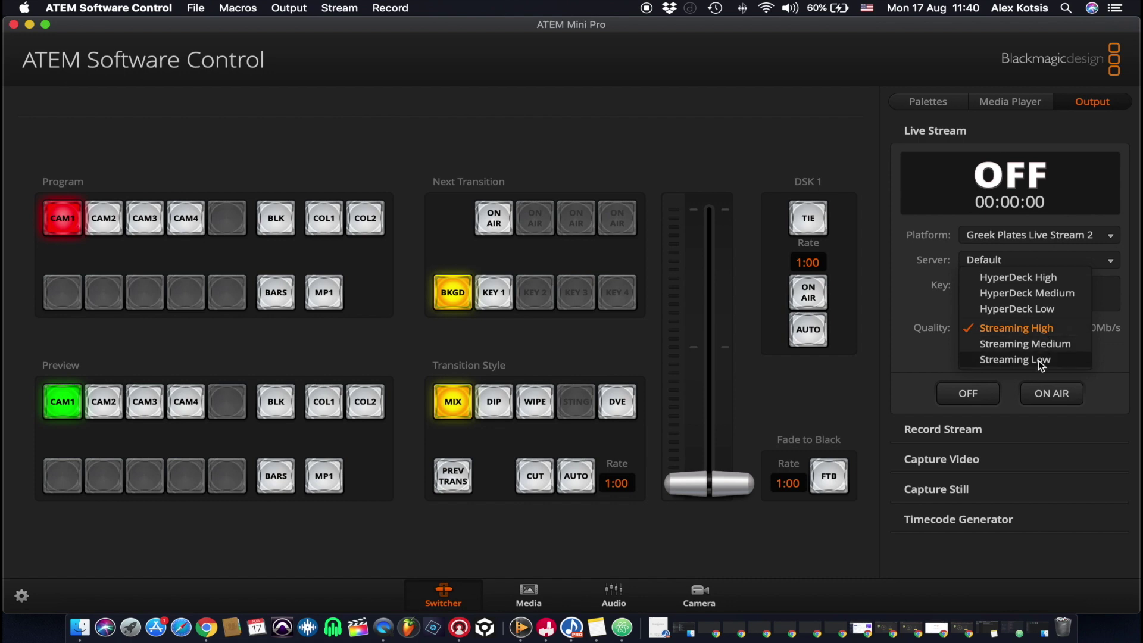
pyautogui.click(1038, 359)
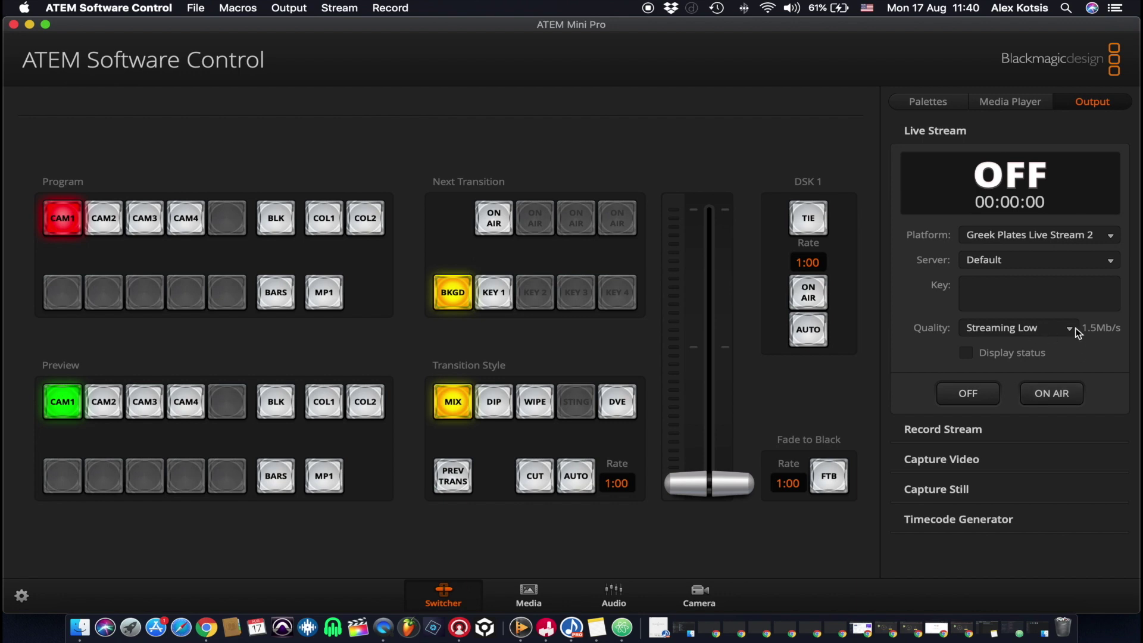
# Set the live stream platform to Twitch 2 Low Bitrate and its quality to Streaming Low
pyautogui.click(1047, 233)
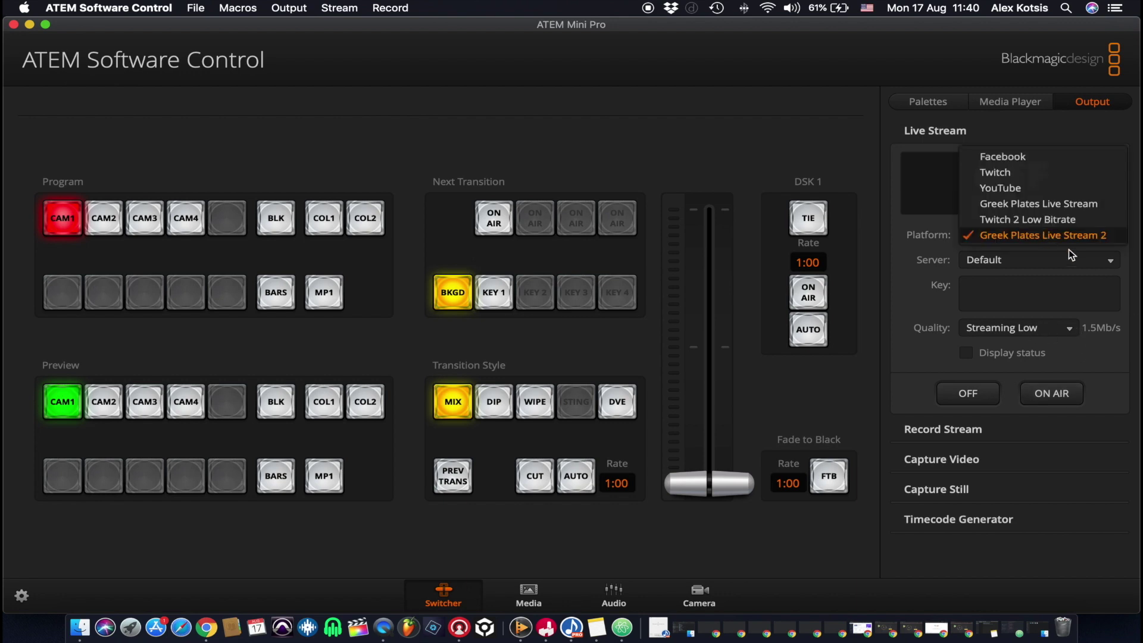
pyautogui.click(1011, 172)
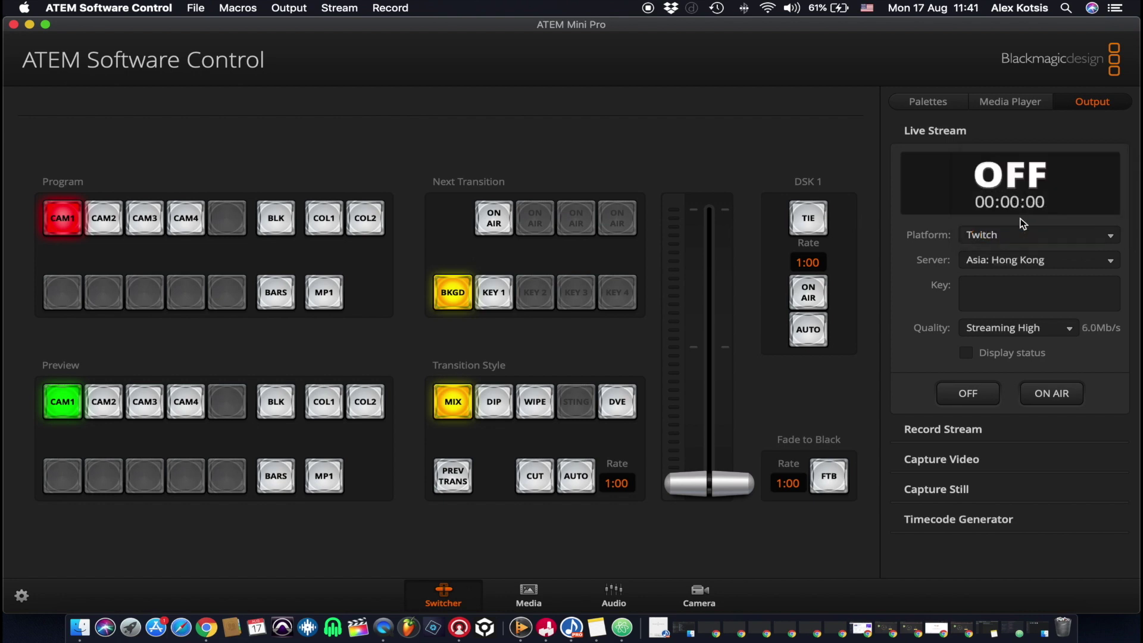
pyautogui.click(1020, 237)
pyautogui.click(1021, 282)
pyautogui.click(989, 285)
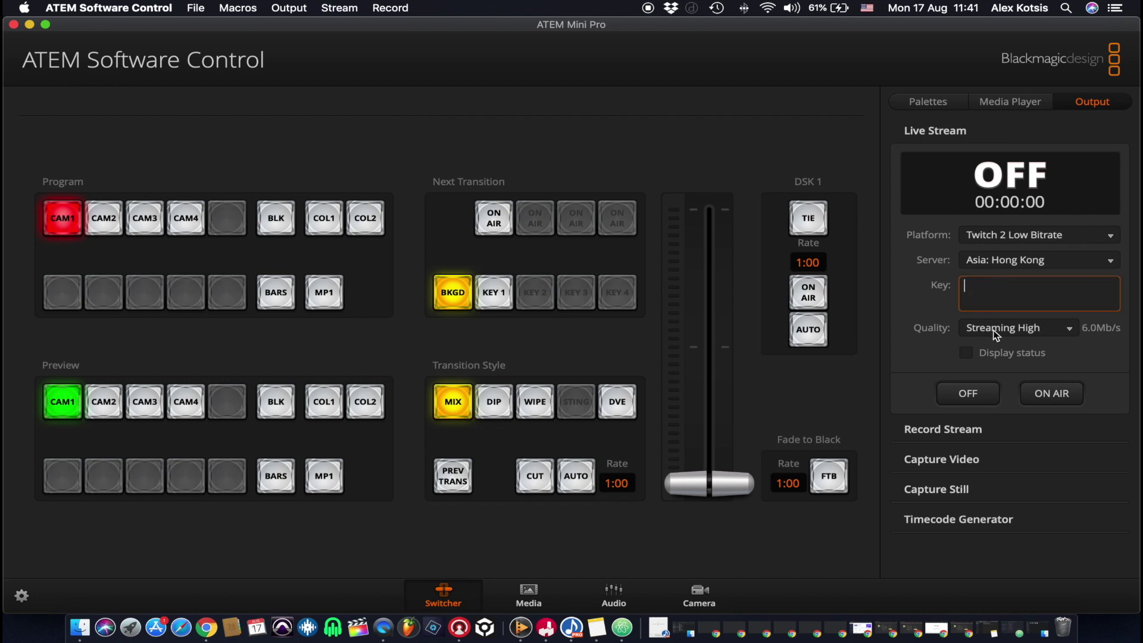
pyautogui.click(1050, 329)
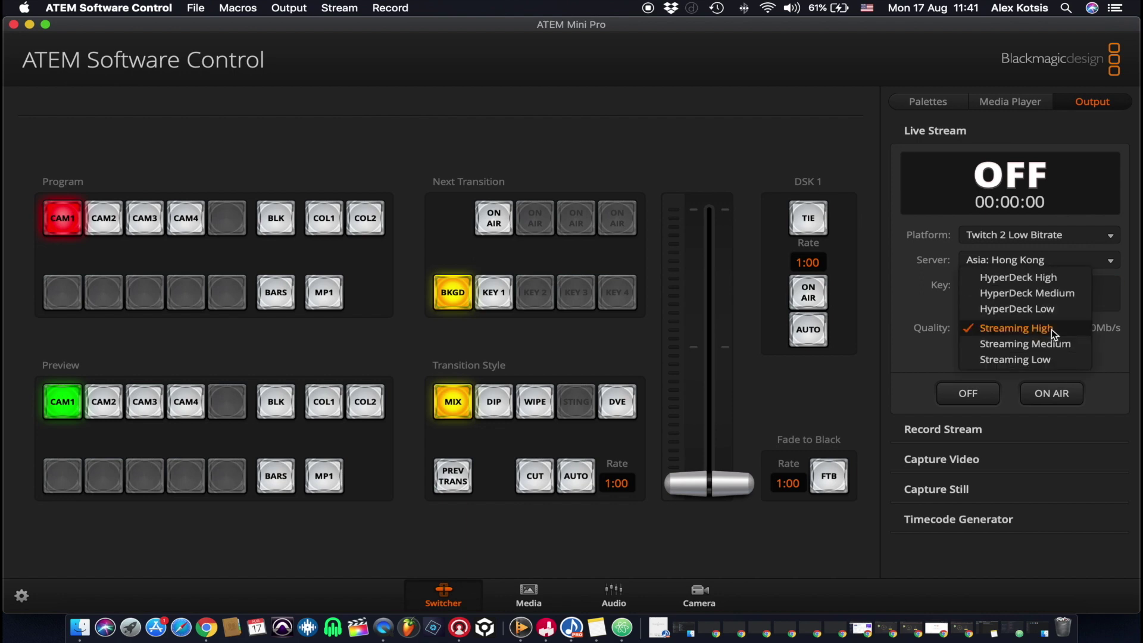
pyautogui.click(1030, 359)
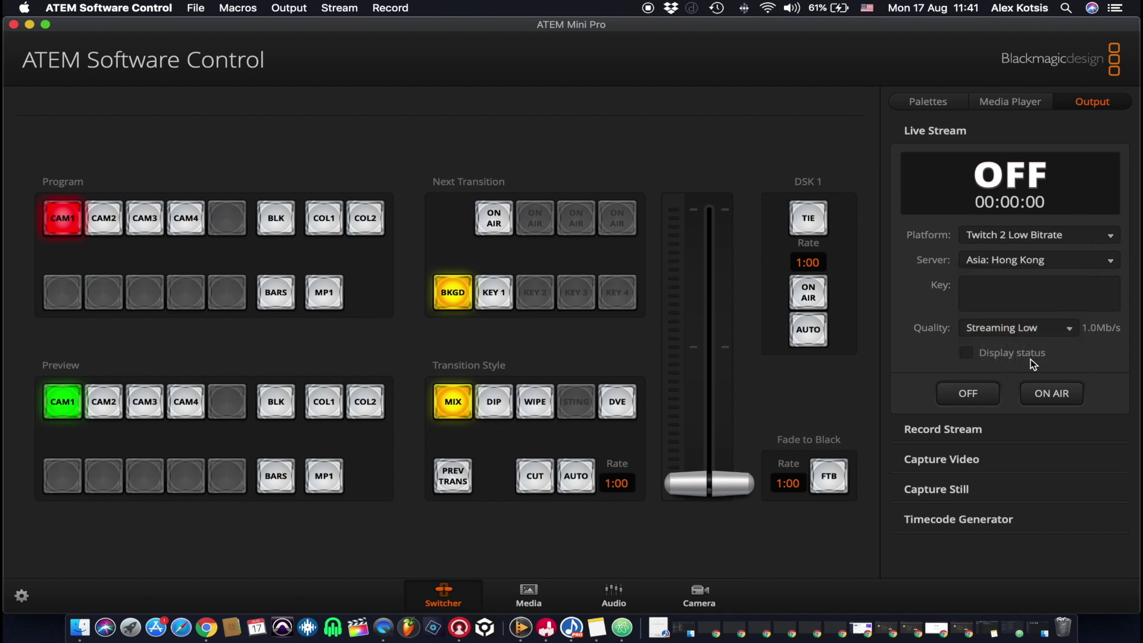